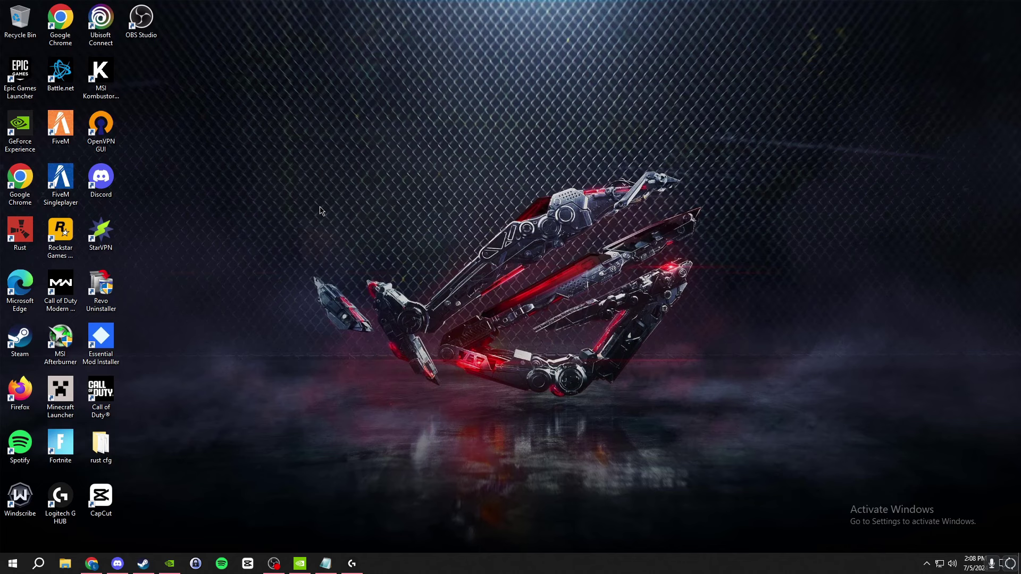
Review Rust's Steam launch options (-client.lookatradius 20 -cpu_priority high -gc.buffer 4096) without changing them
{"action": "left_click", "coordinate": [149, 564]}
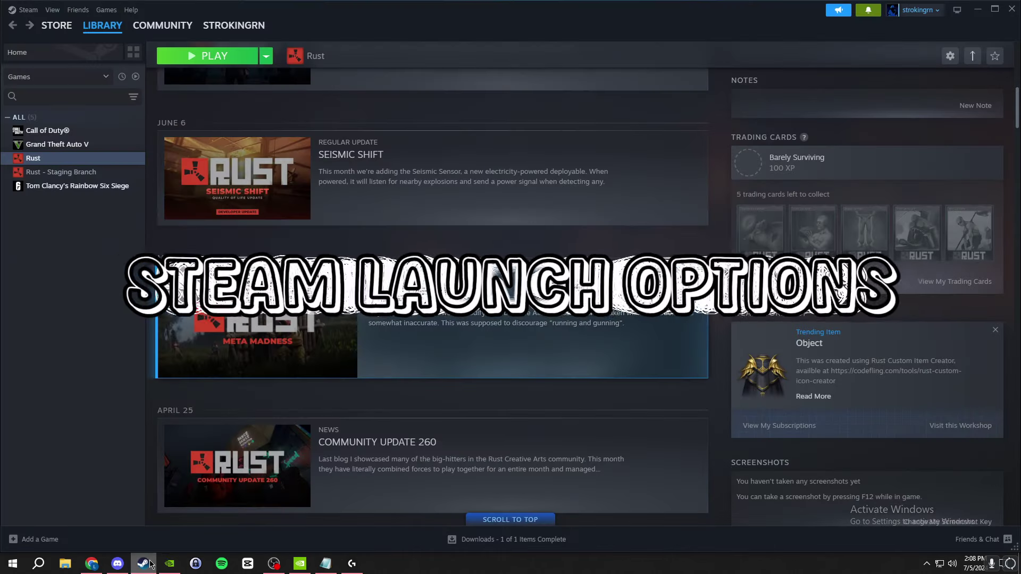
{"action": "right_click", "coordinate": [47, 162]}
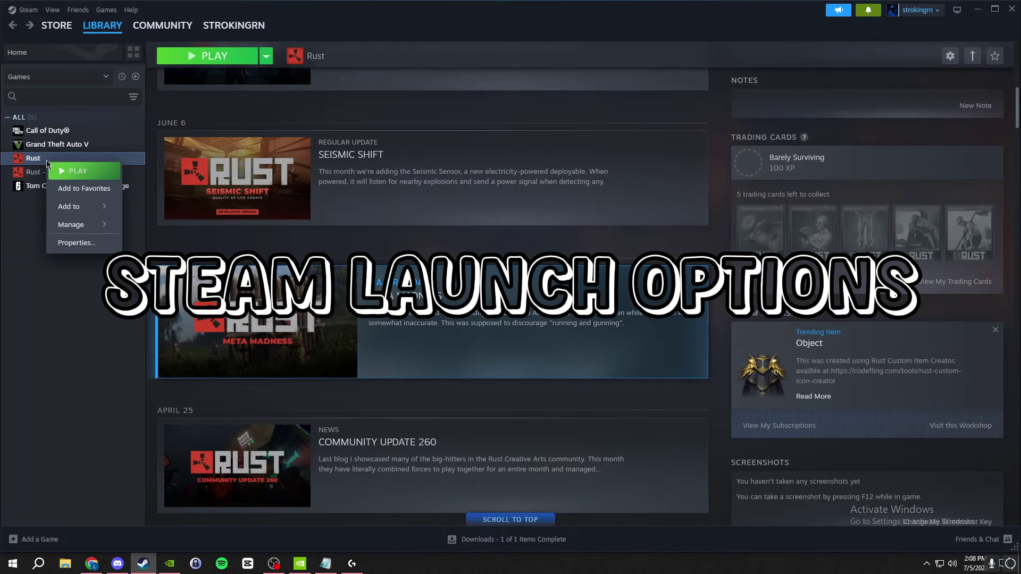
{"action": "left_click", "coordinate": [77, 244]}
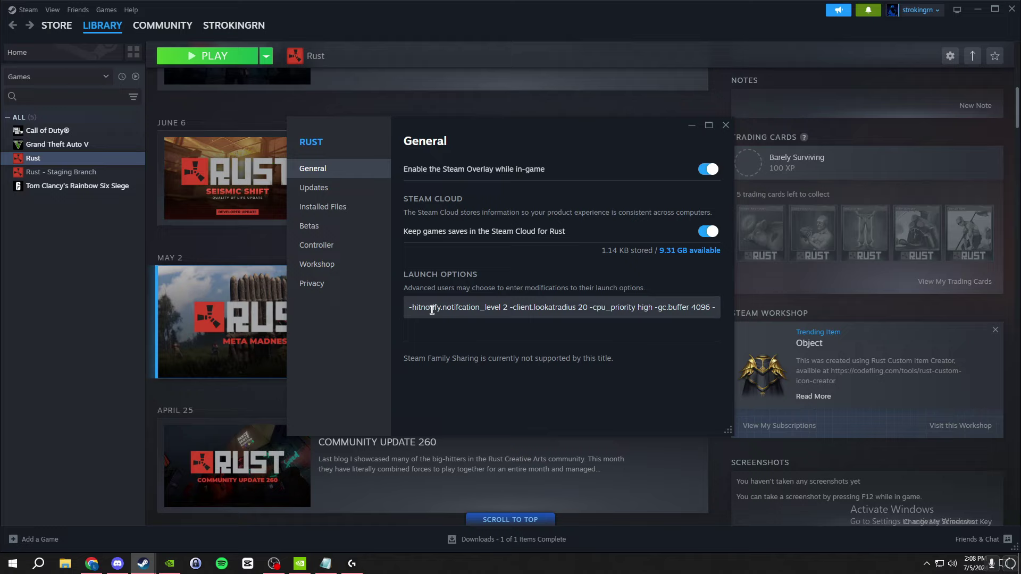
{"action": "left_click", "coordinate": [413, 307]}
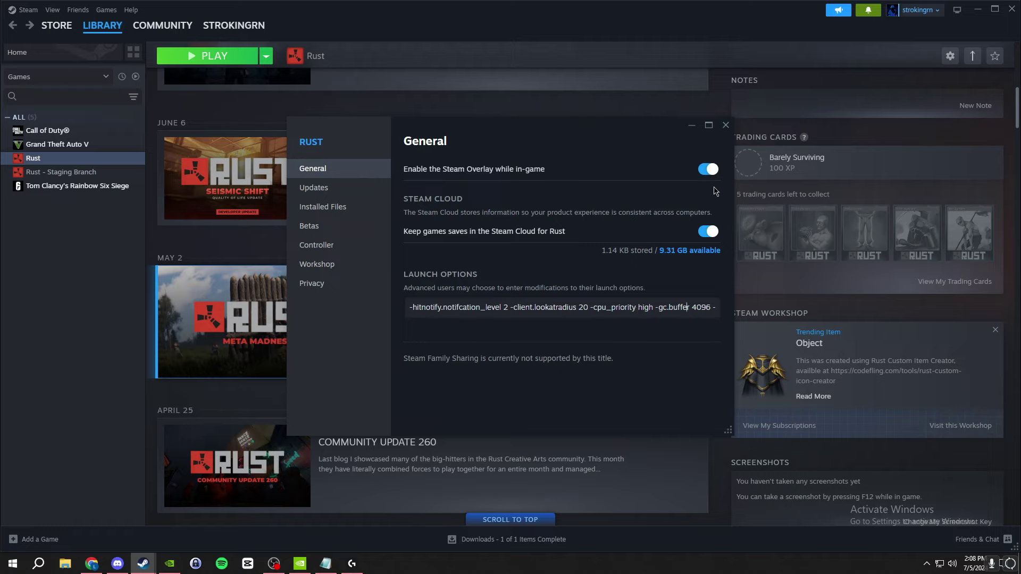
Close Rust's Properties, minimize Steam, and launch NVIDIA Control Panel from the desktop menu
{"action": "left_click", "coordinate": [727, 125]}
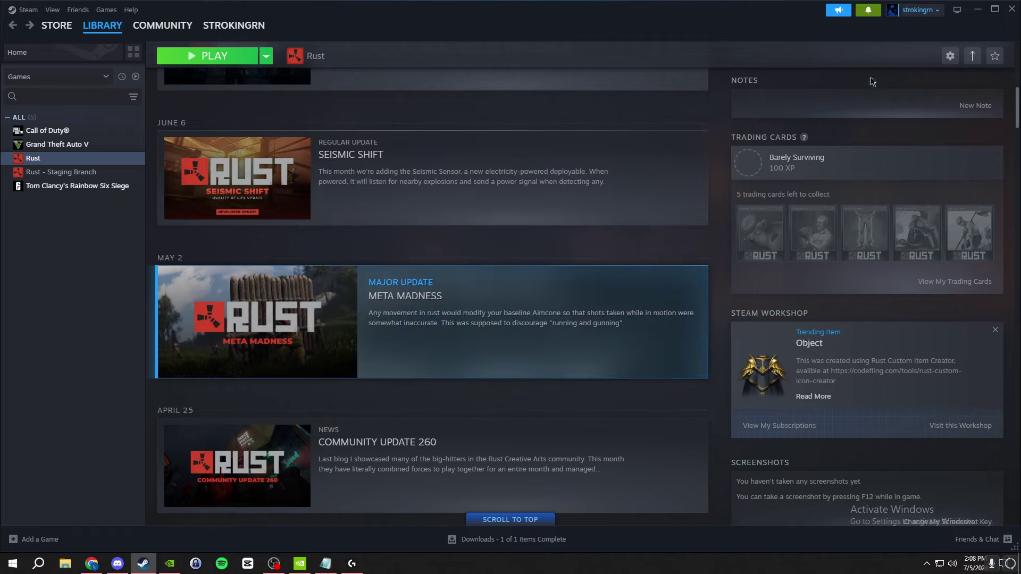
{"action": "left_click", "coordinate": [980, 10]}
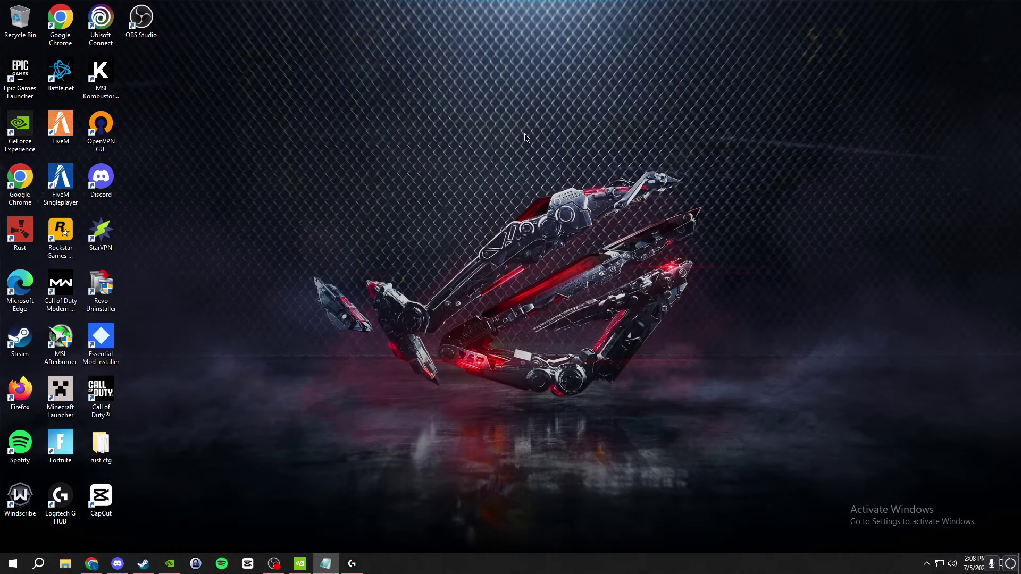
{"action": "right_click", "coordinate": [469, 141]}
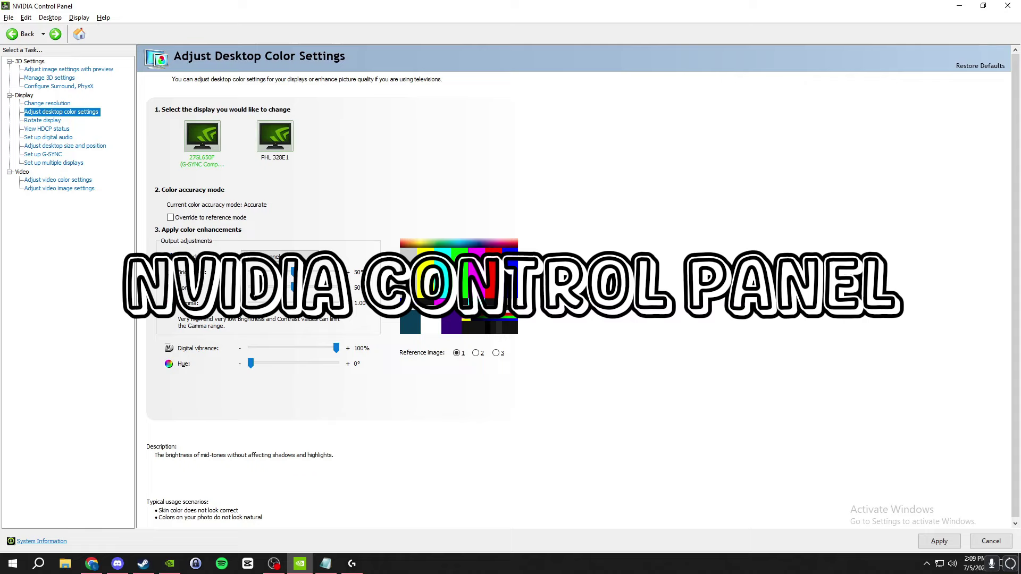
On Change resolution, select the 27GL650F display and keep its refresh rate at 144Hz
{"action": "left_click", "coordinate": [50, 104]}
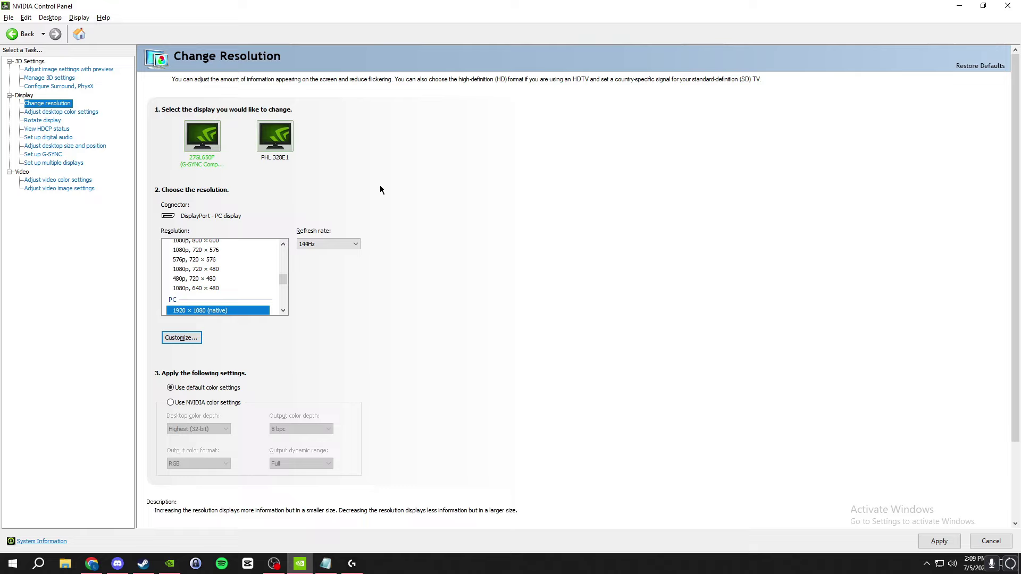
{"action": "left_click", "coordinate": [261, 150]}
{"action": "left_click", "coordinate": [221, 149]}
{"action": "left_click", "coordinate": [325, 244]}
{"action": "left_click", "coordinate": [320, 251]}
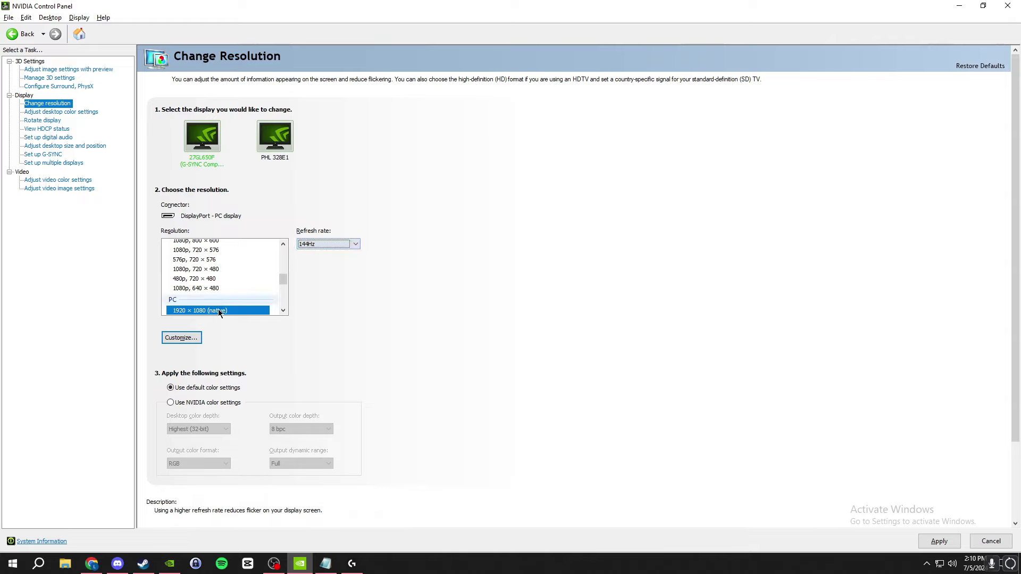
Try other horizontal pixel values in Create Custom Resolution, restore 1920, and cancel without adding one
{"action": "left_click", "coordinate": [188, 339]}
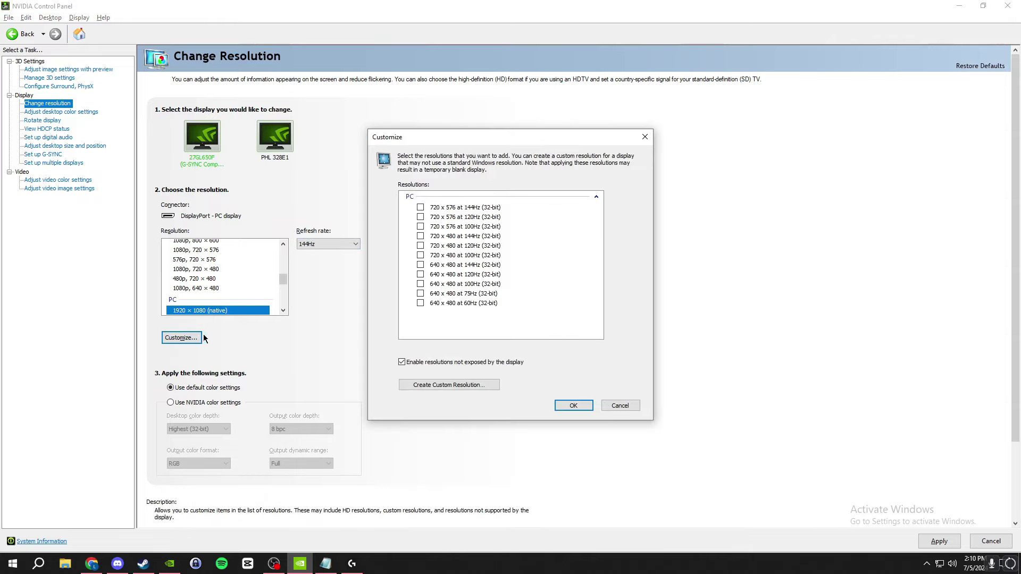
{"action": "left_click", "coordinate": [441, 385]}
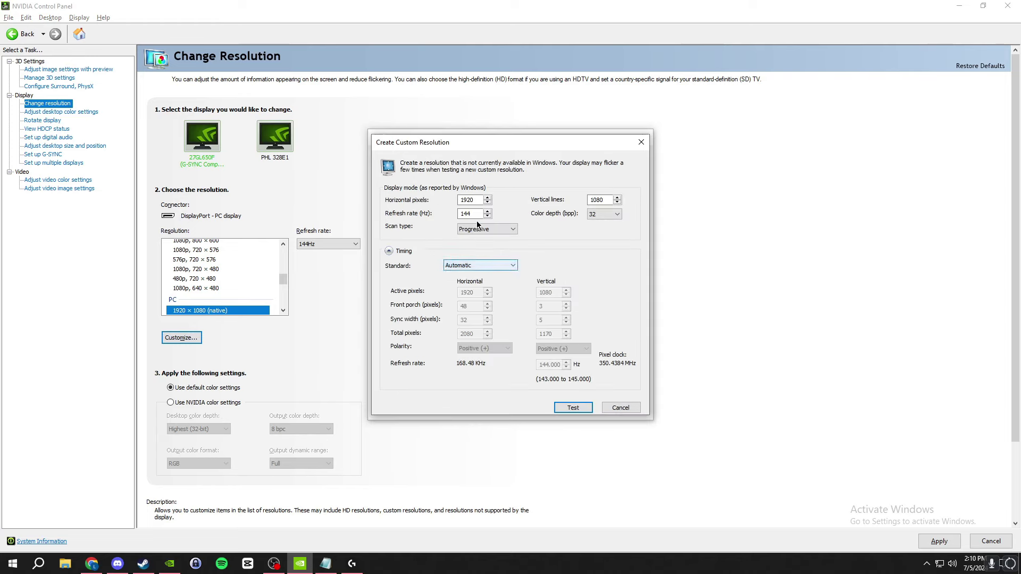
{"action": "double_click", "coordinate": [476, 199]}
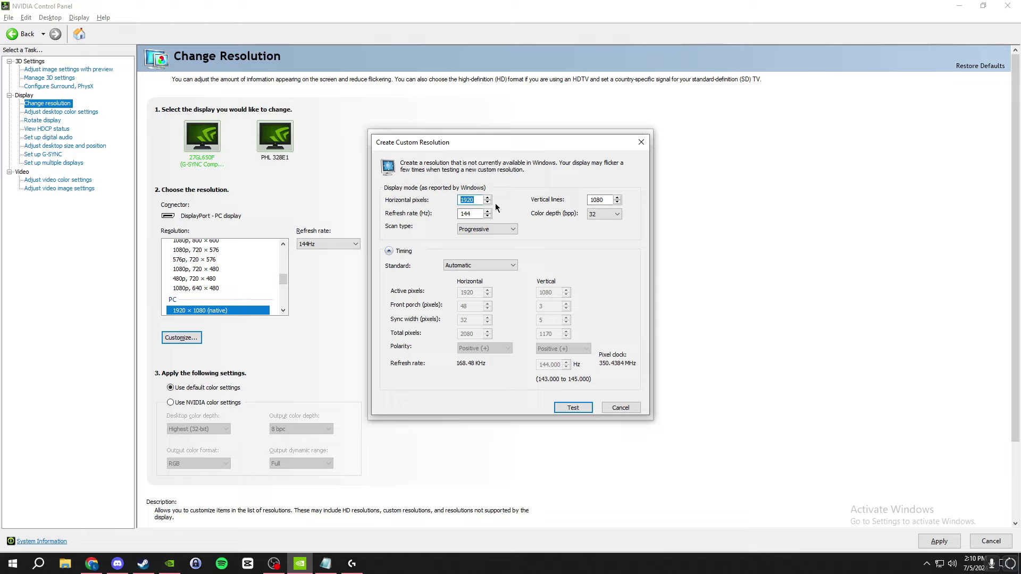
{"action": "type", "text": "144"}
{"action": "left_click_drag", "start_coordinate": [481, 214], "coordinate": [418, 216]}
{"action": "left_click_drag", "start_coordinate": [476, 200], "coordinate": [402, 209]}
{"action": "type", "text": "1280"}
{"action": "left_click_drag", "start_coordinate": [479, 197], "coordinate": [435, 198]}
{"action": "type", "text": "10"}
{"action": "left_click_drag", "start_coordinate": [474, 200], "coordinate": [408, 201]}
{"action": "key", "text": "BackSpace"}
{"action": "type", "text": "1920"}
{"action": "left_click", "coordinate": [633, 408]}
Close the custom resolutions list, decline pending changes, and set the display scaling mode to Full-screen
{"action": "left_click", "coordinate": [632, 407]}
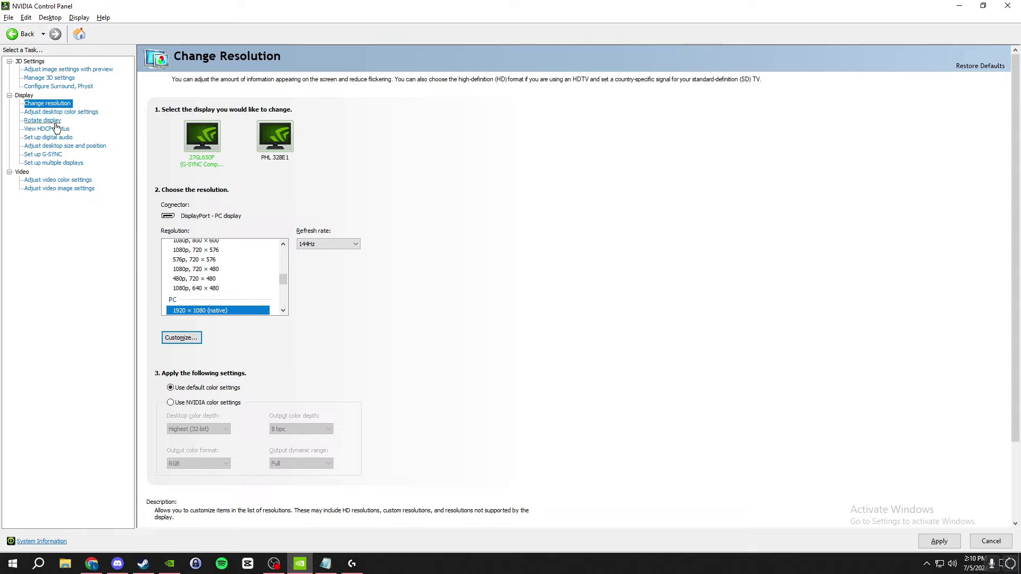
{"action": "left_click", "coordinate": [61, 147]}
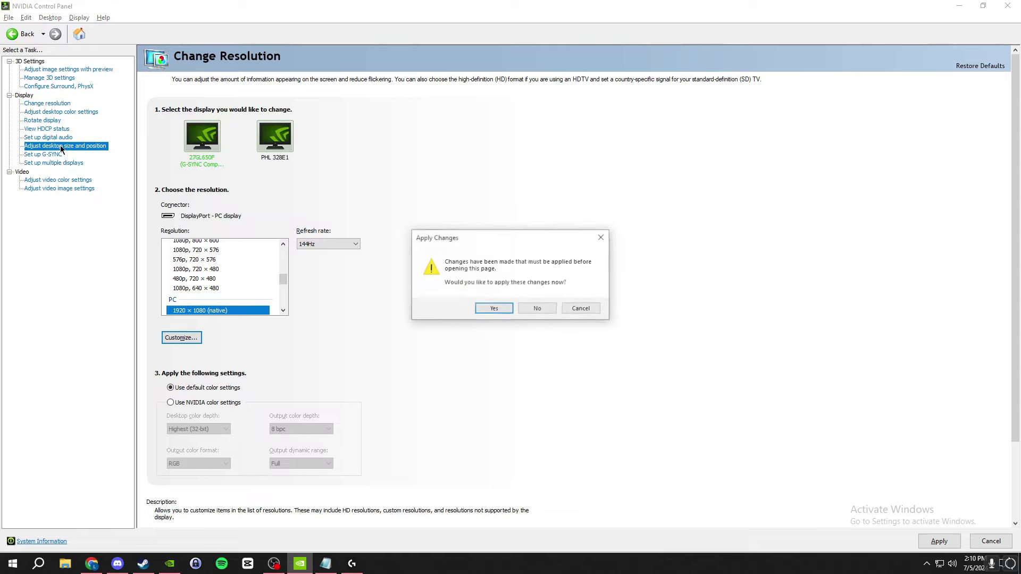
{"action": "left_click", "coordinate": [552, 313]}
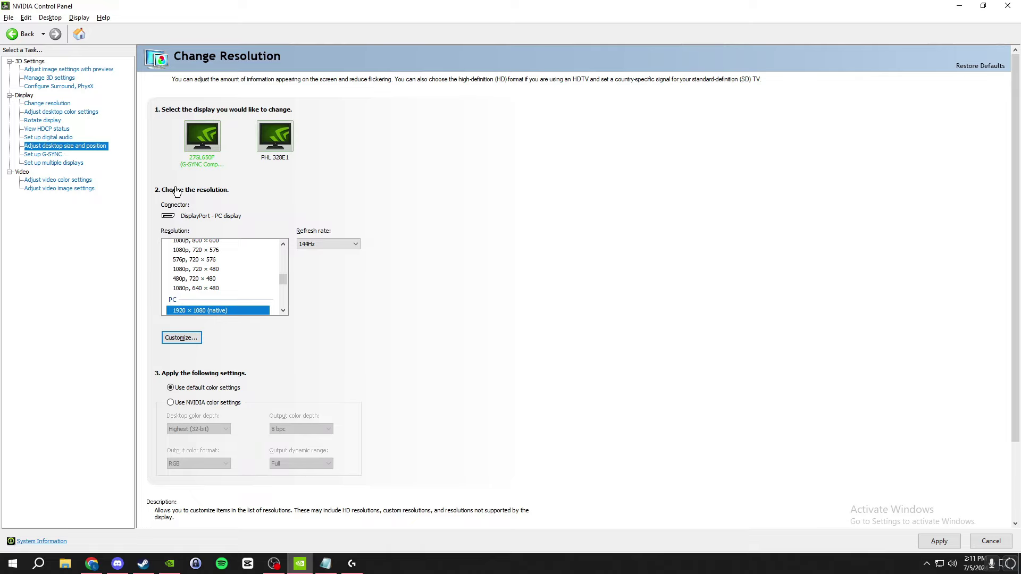
{"action": "left_click", "coordinate": [51, 146]}
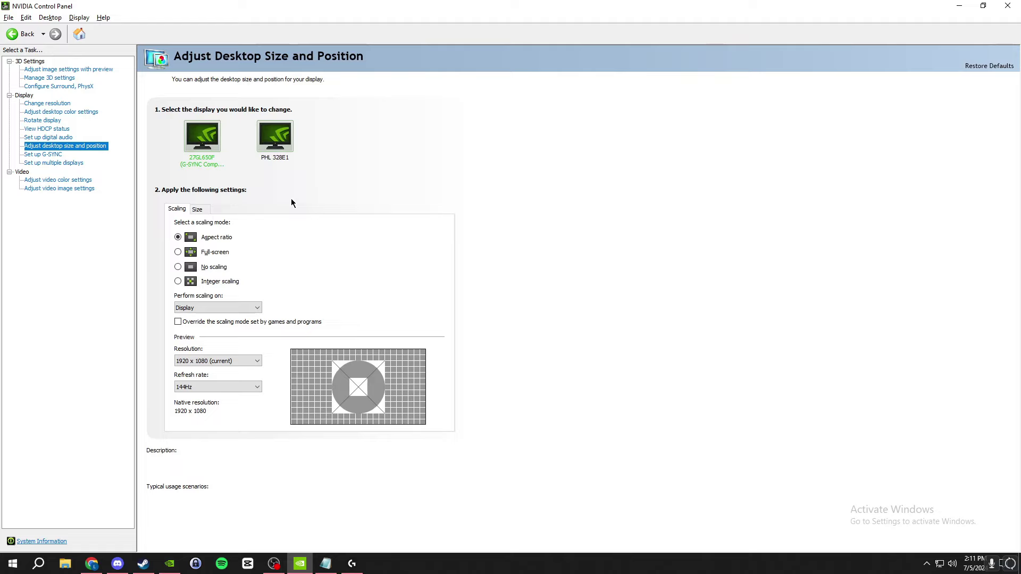
{"action": "mouse_move", "coordinate": [180, 253]}
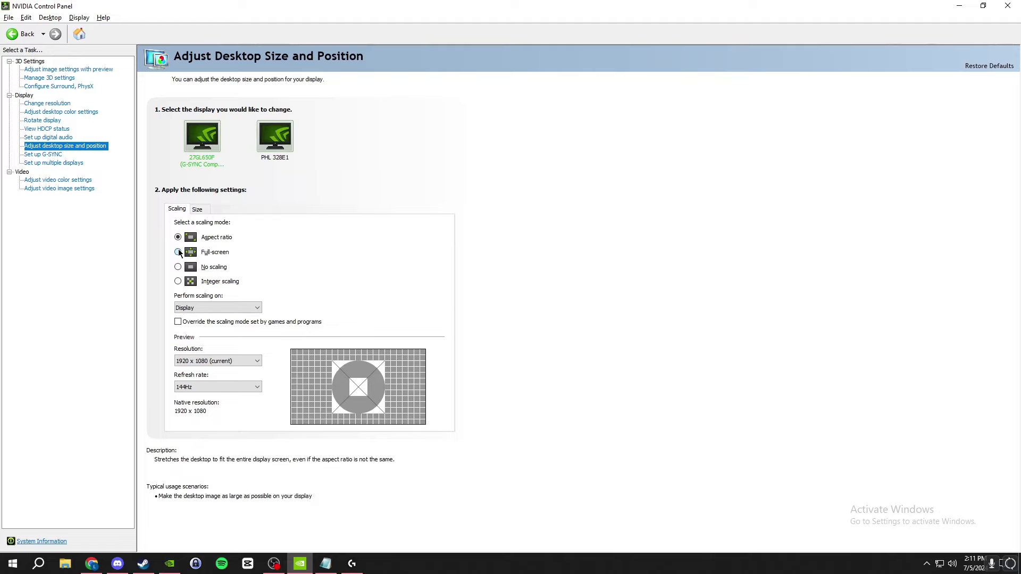
{"action": "left_click", "coordinate": [179, 253]}
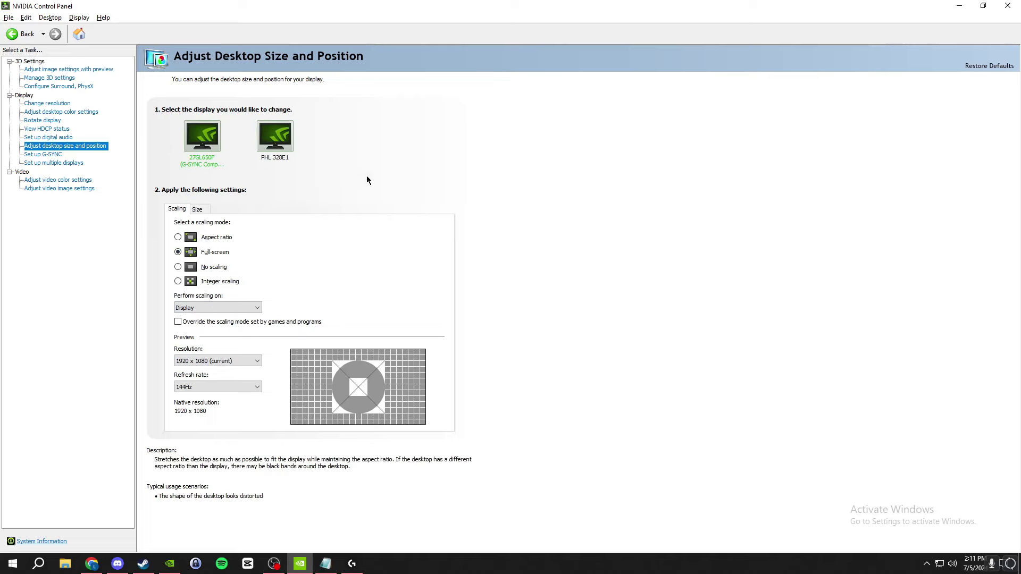
{"action": "left_click", "coordinate": [46, 103]}
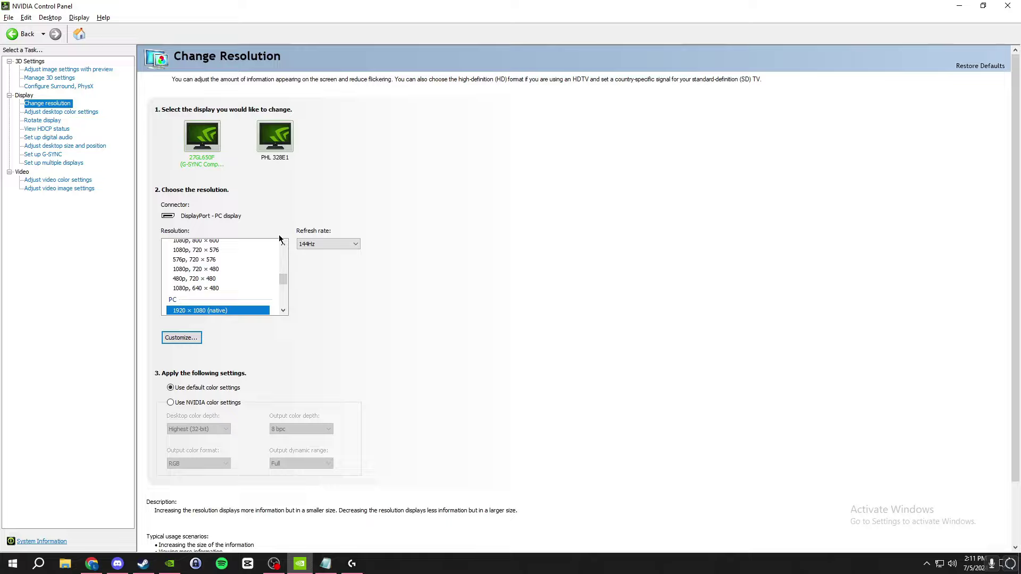
Set global Power management to Prefer maximum performance, Texture filtering High performance, V-sync and Triple buffering Off
{"action": "left_click", "coordinate": [43, 78]}
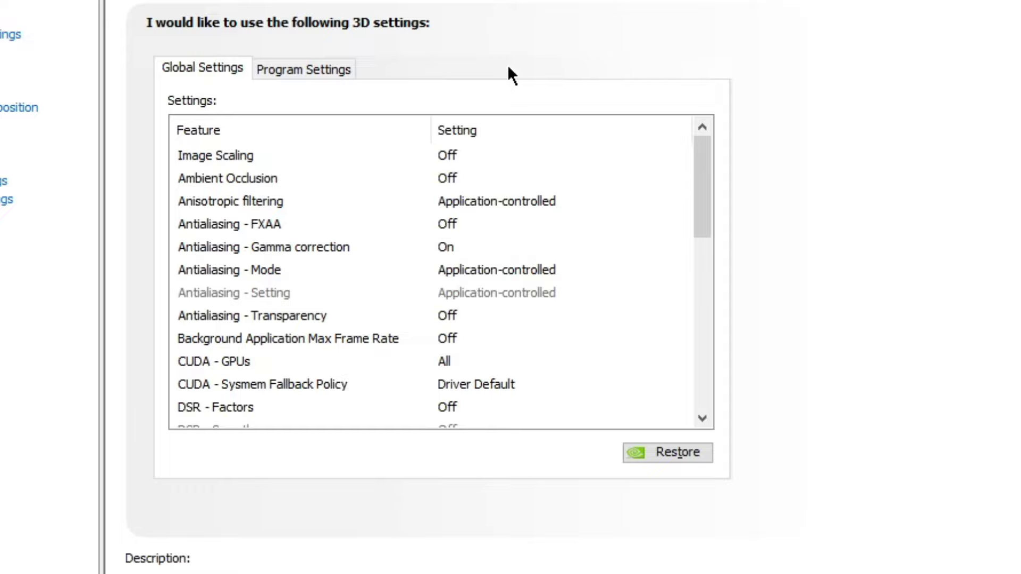
{"action": "scroll", "coordinate": [489, 176], "scroll_direction": "down", "scroll_amount": 1}
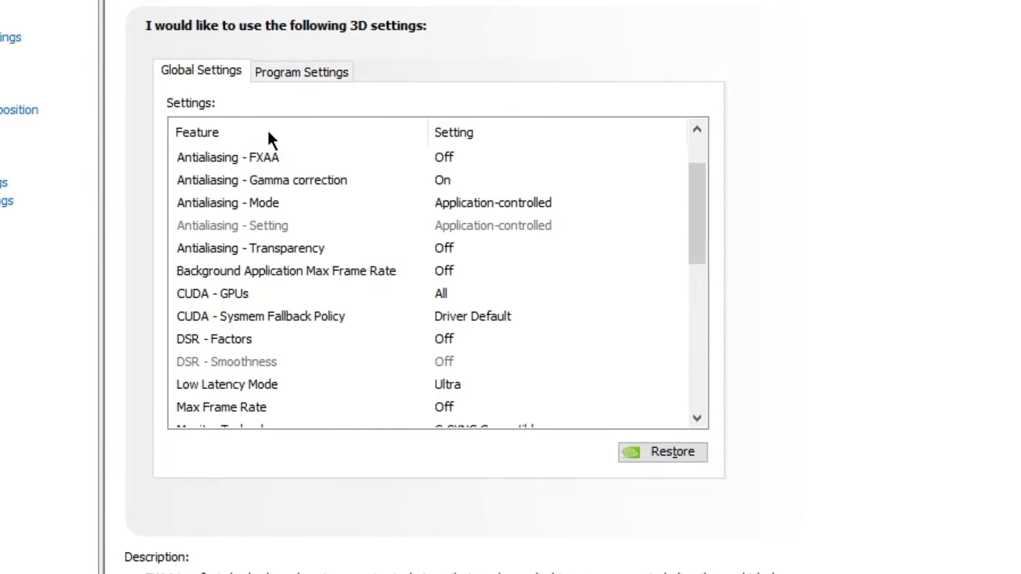
{"action": "scroll", "coordinate": [368, 172], "scroll_direction": "down", "scroll_amount": 1}
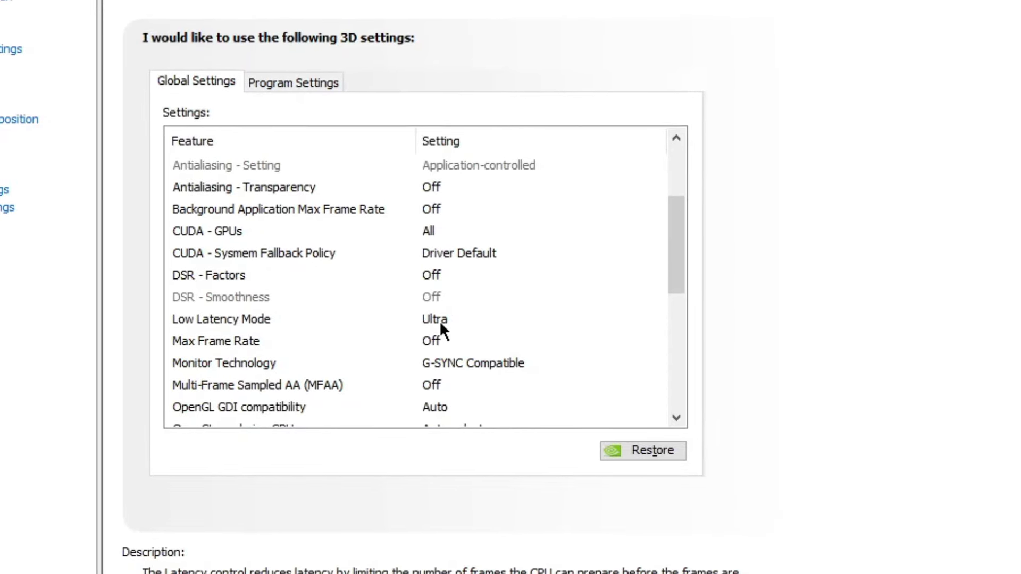
{"action": "scroll", "coordinate": [439, 321], "scroll_direction": "down", "scroll_amount": 1}
{"action": "scroll", "coordinate": [325, 335], "scroll_direction": "down", "scroll_amount": 1}
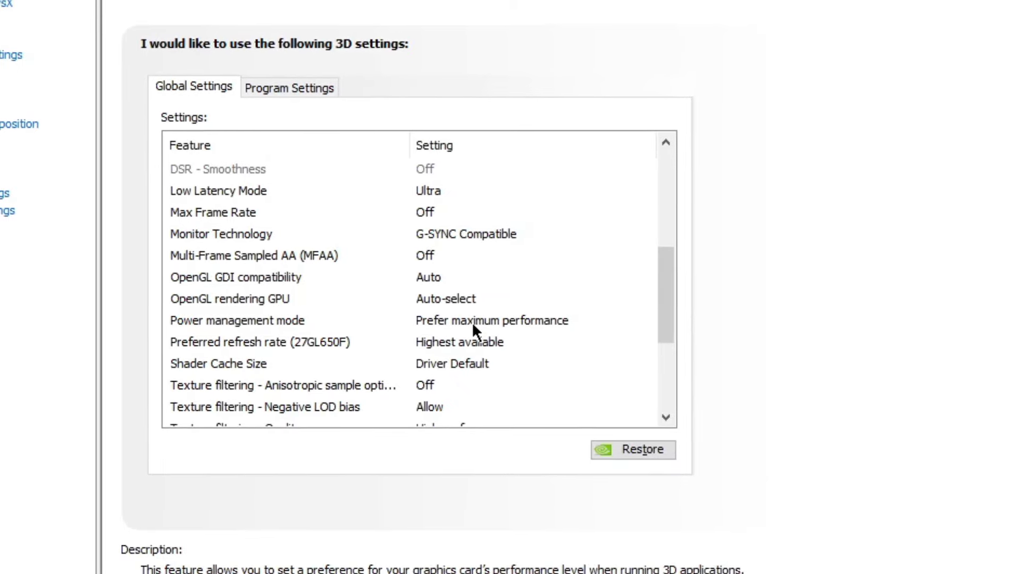
{"action": "scroll", "coordinate": [495, 325], "scroll_direction": "down", "scroll_amount": 1}
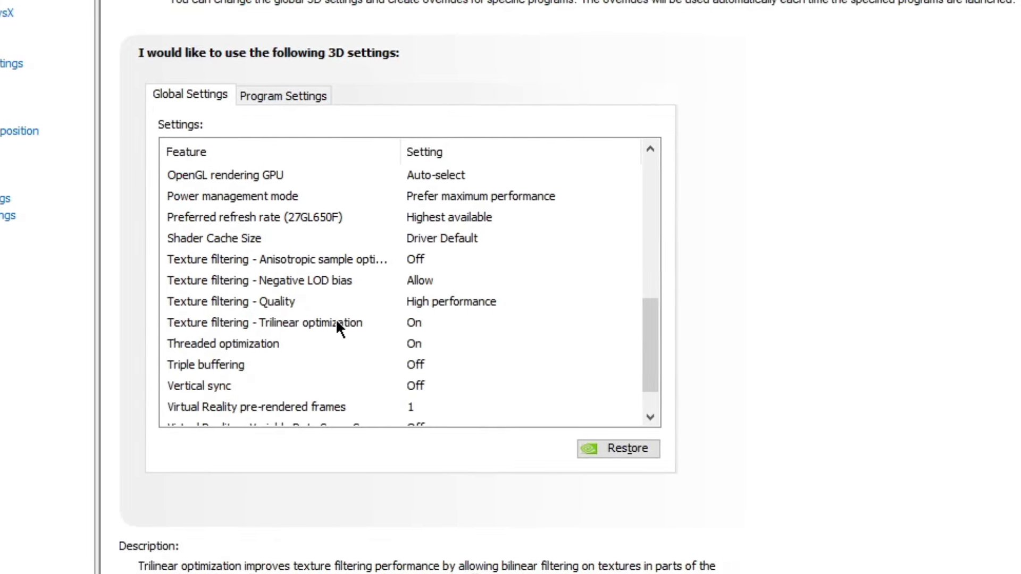
{"action": "scroll", "coordinate": [337, 321], "scroll_direction": "down", "scroll_amount": 1}
{"action": "scroll", "coordinate": [337, 320], "scroll_direction": "up", "scroll_amount": 2}
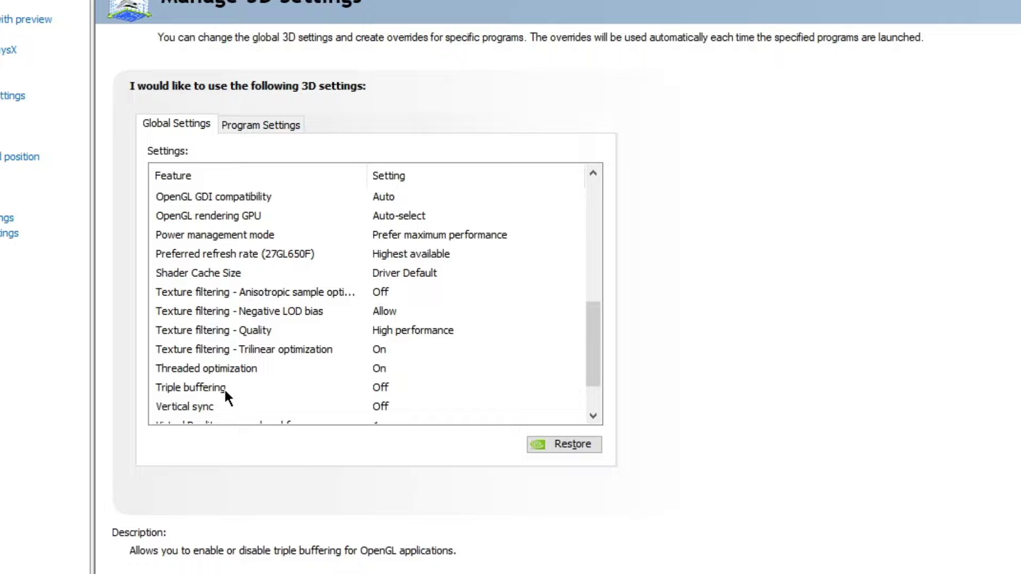
{"action": "scroll", "coordinate": [194, 404], "scroll_direction": "down", "scroll_amount": 1}
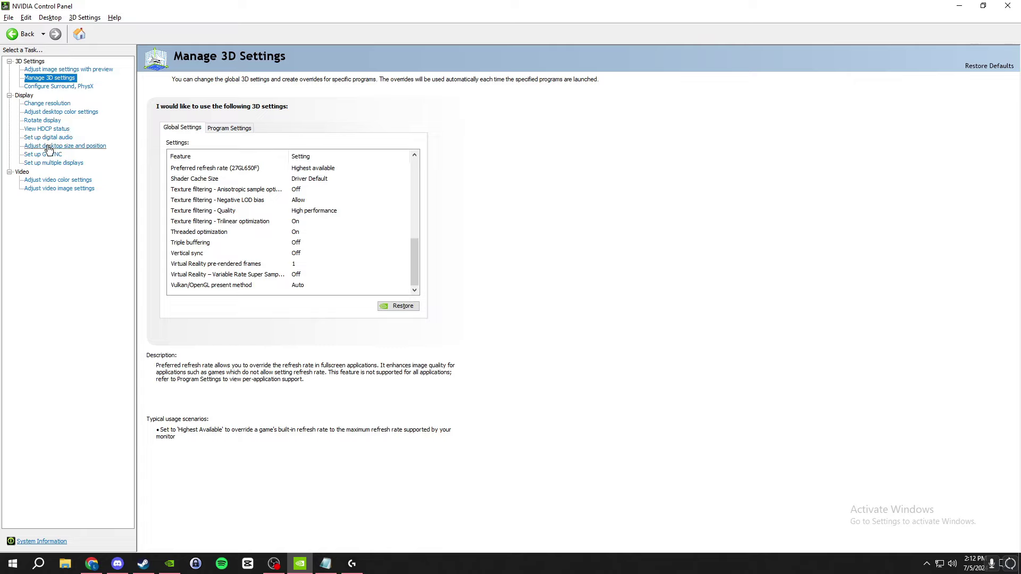
Raise desktop digital vibrance to 100%, apply it, and keep the change
{"action": "left_click", "coordinate": [52, 181]}
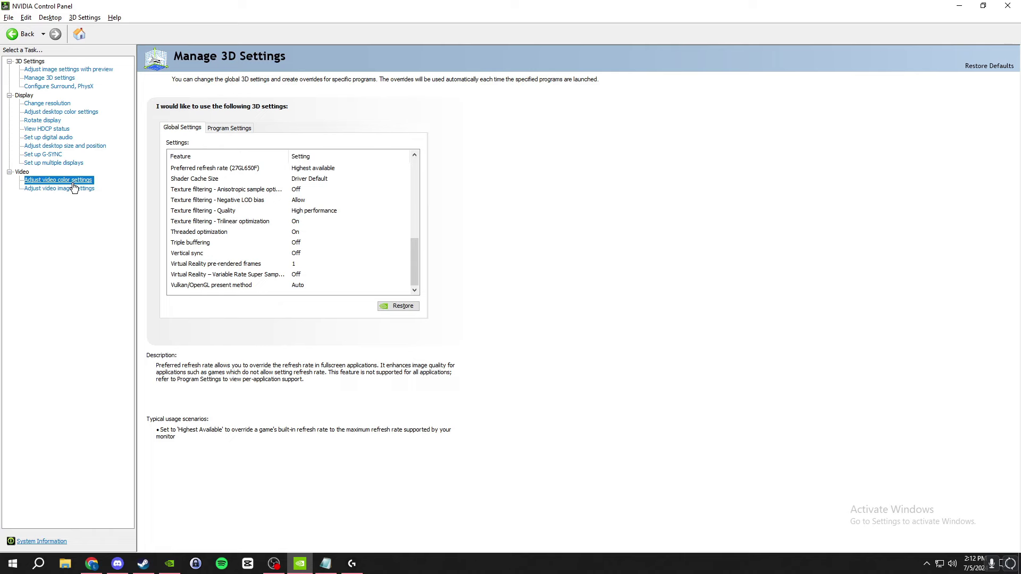
{"action": "left_click", "coordinate": [56, 113]}
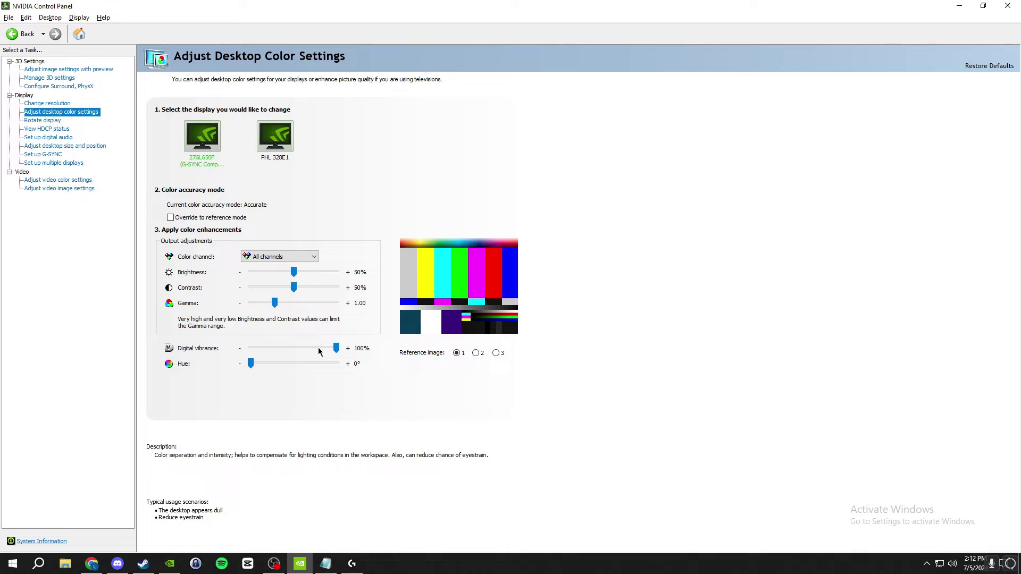
{"action": "left_click_drag", "start_coordinate": [336, 351], "coordinate": [368, 354]}
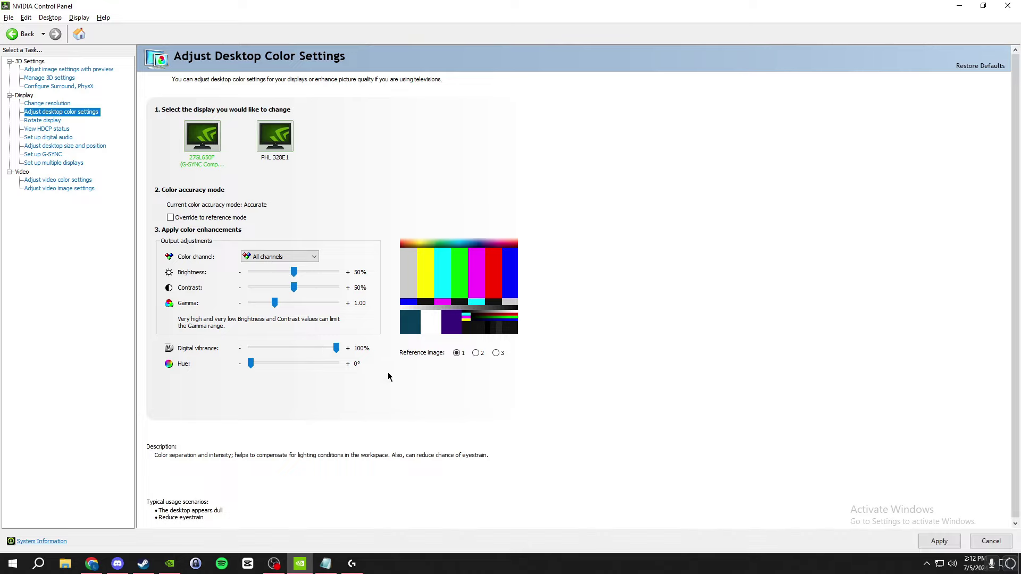
{"action": "left_click", "coordinate": [940, 541]}
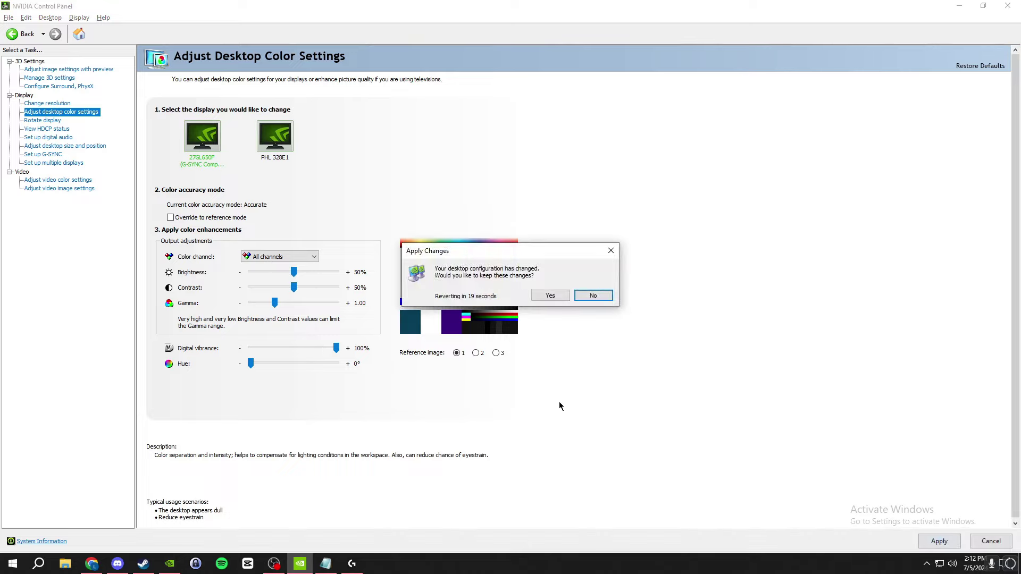
{"action": "left_click", "coordinate": [550, 295]}
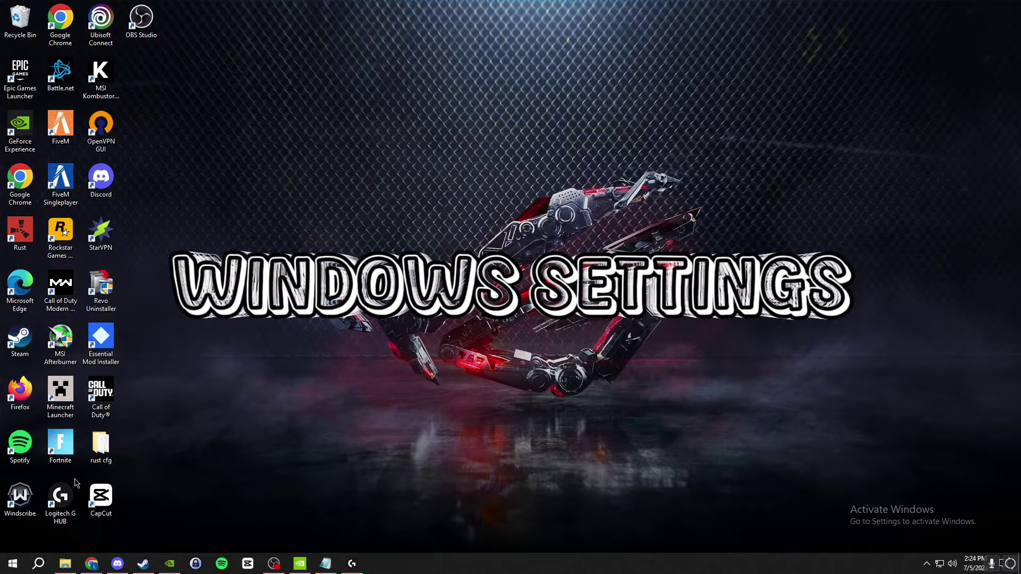
Search 'gam' to reach the Game Mode settings and confirm Game Mode is on
{"action": "key", "text": "super+s"}
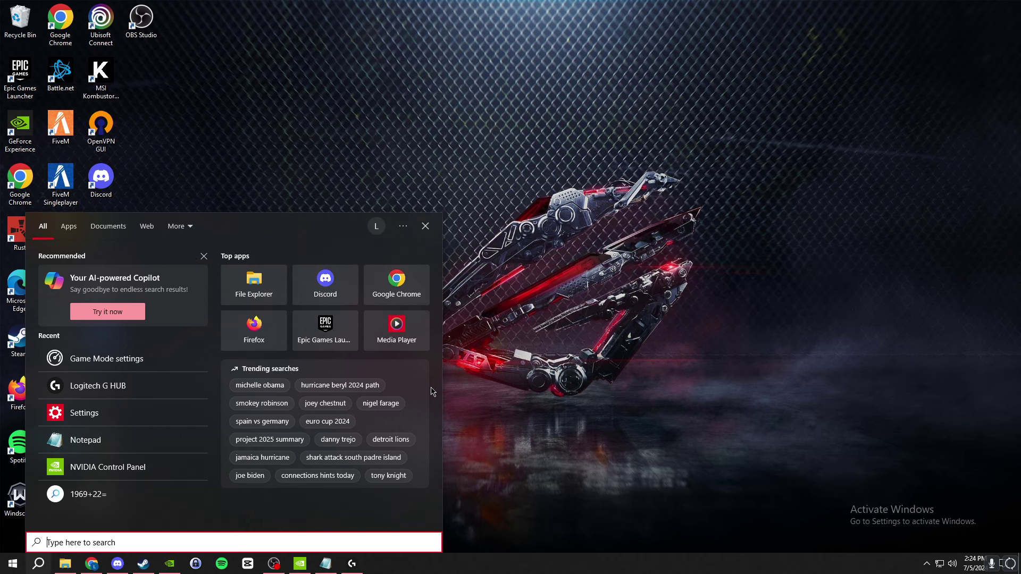
{"action": "type", "text": "gam"}
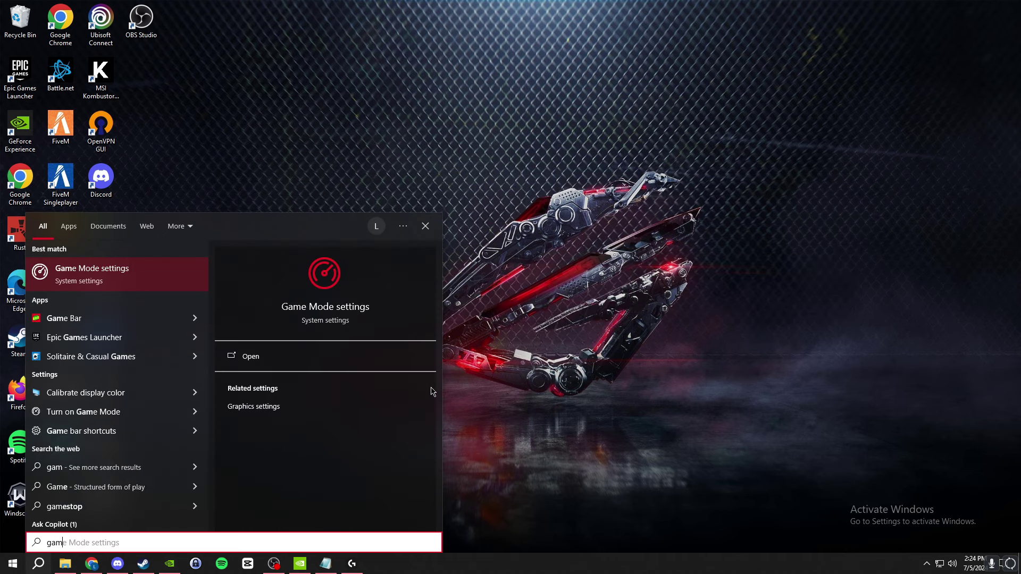
{"action": "key", "text": "Return"}
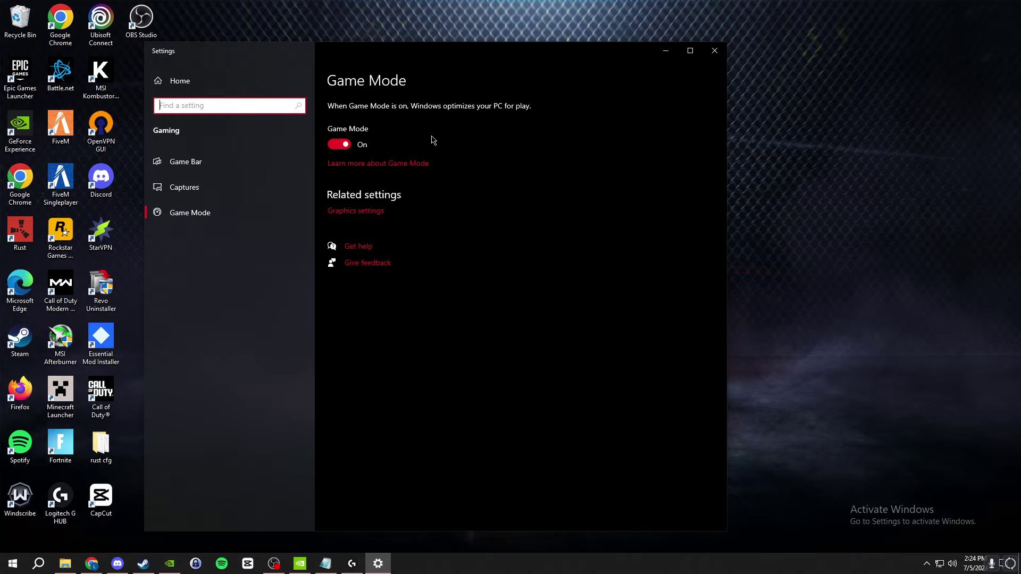
Go back to Settings Home and open the System Display page
{"action": "left_click", "coordinate": [259, 79]}
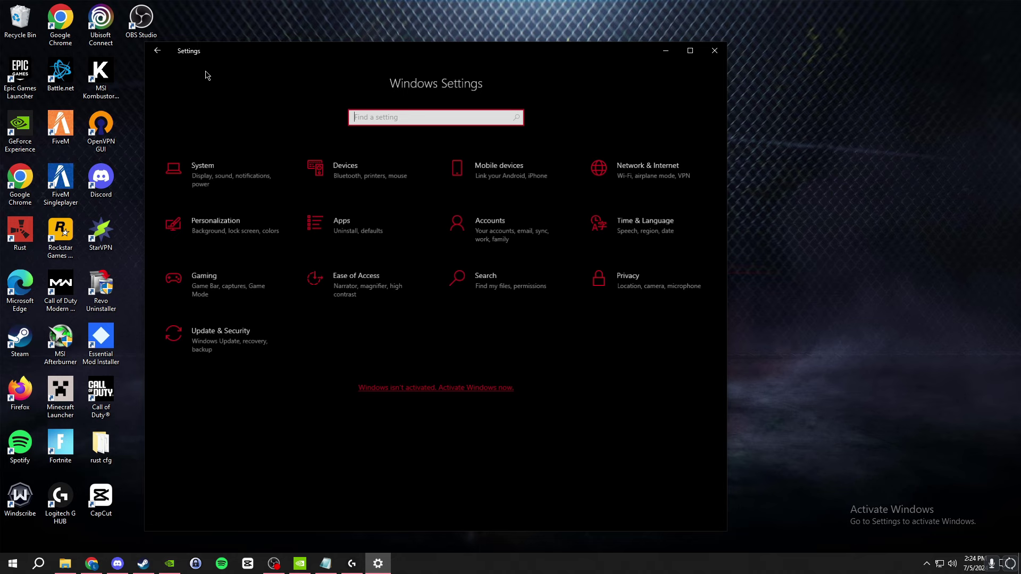
{"action": "left_click", "coordinate": [224, 167]}
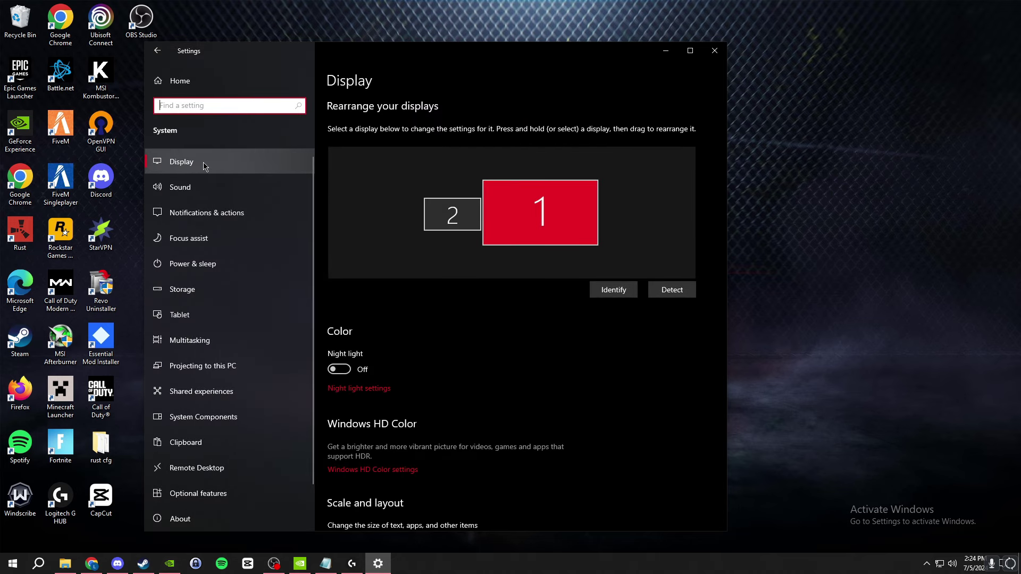
{"action": "scroll", "coordinate": [456, 276], "scroll_direction": "down", "scroll_amount": 8}
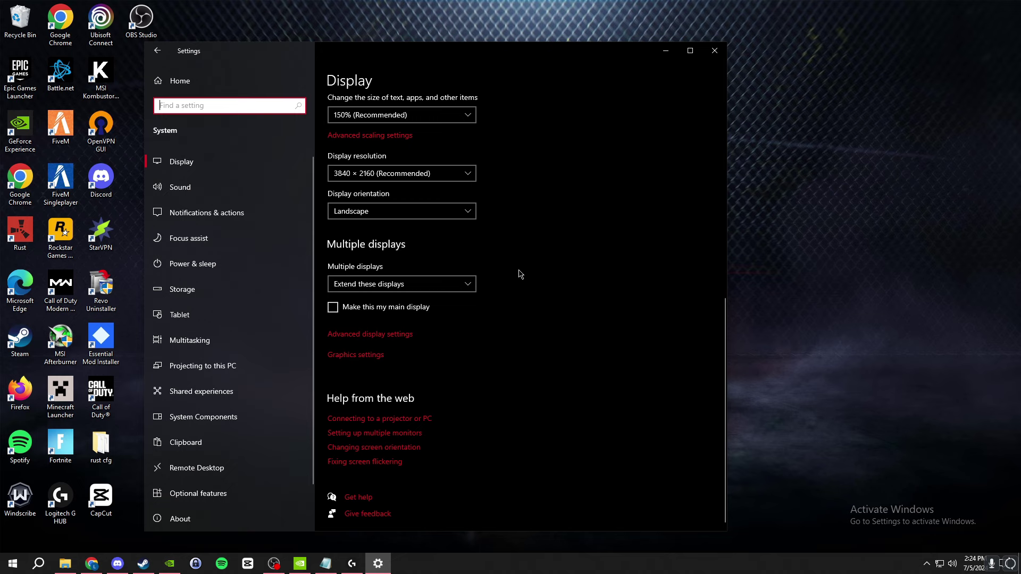
Add Rust.exe from D:\SteamLibrary\steamapps\common\Rust to the graphics performance preference list
{"action": "left_click", "coordinate": [354, 356]}
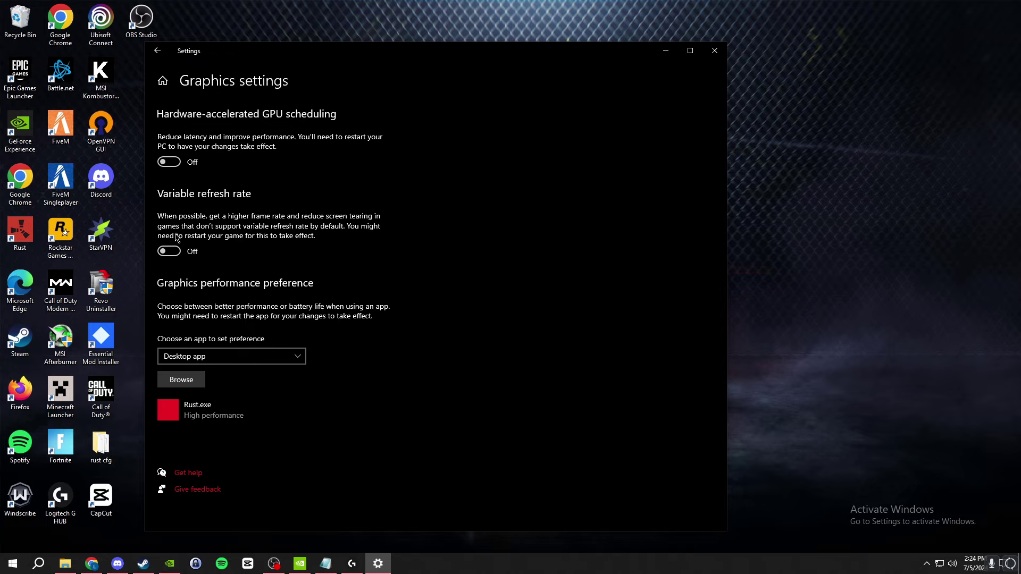
{"action": "left_click", "coordinate": [196, 384]}
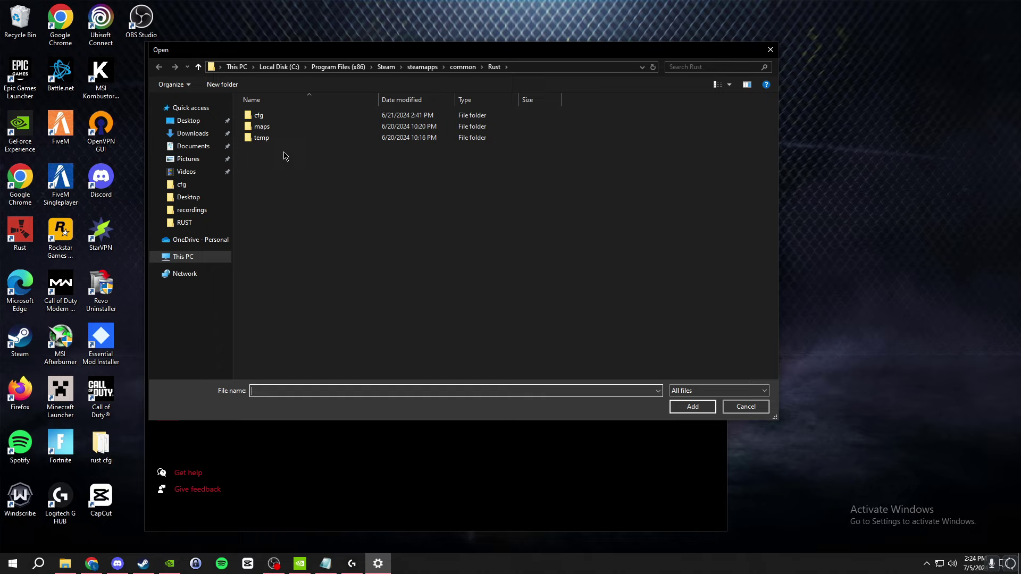
{"action": "left_click", "coordinate": [203, 259]}
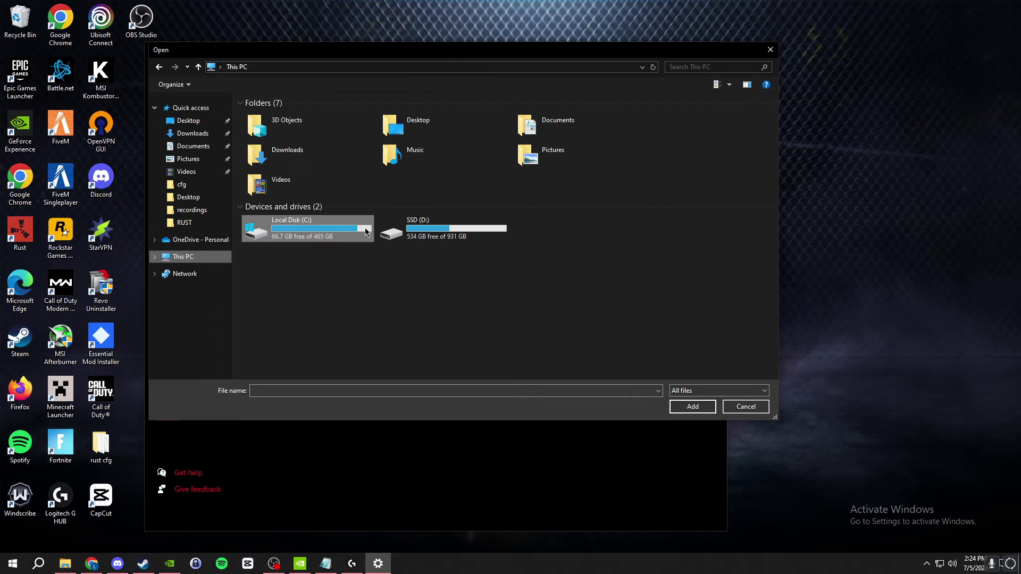
{"action": "double_click", "coordinate": [423, 234]}
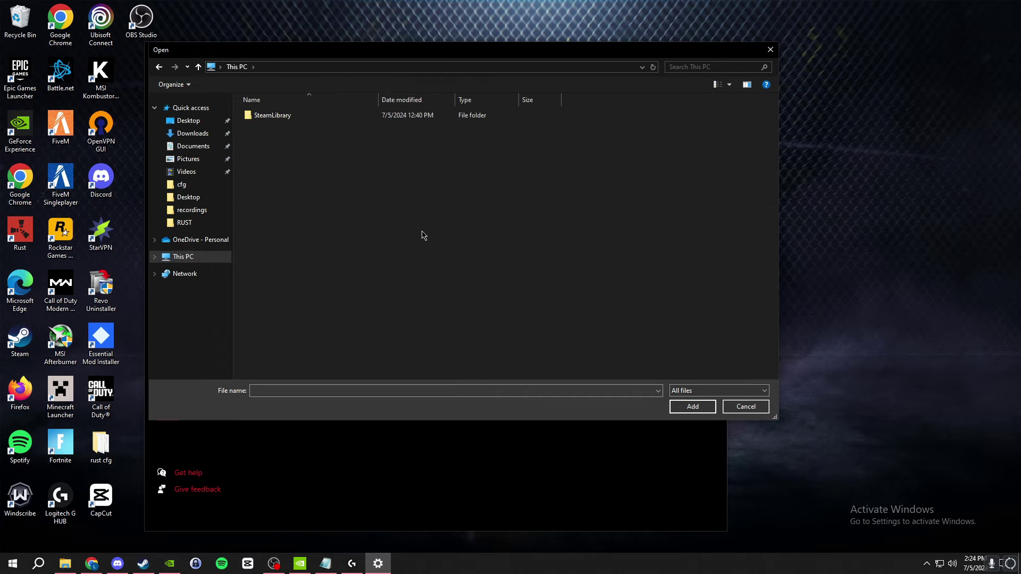
{"action": "double_click", "coordinate": [273, 116]}
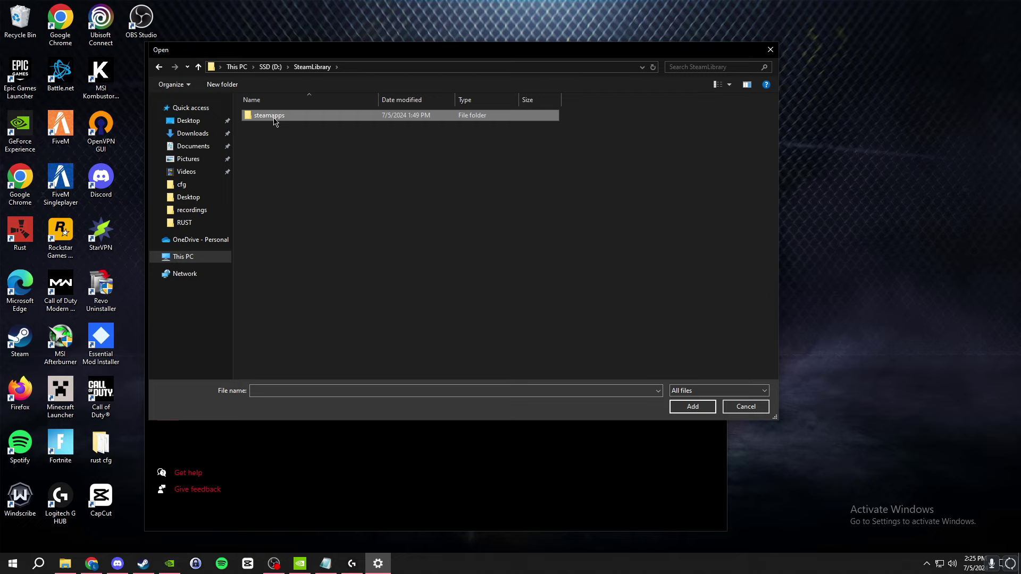
{"action": "double_click", "coordinate": [275, 117]}
{"action": "double_click", "coordinate": [267, 118]}
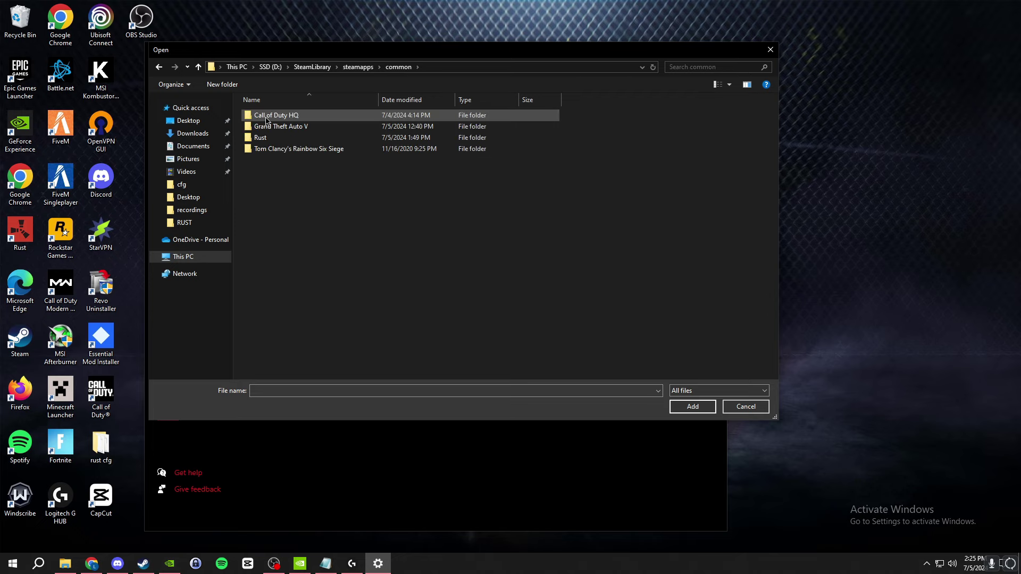
{"action": "double_click", "coordinate": [260, 138]}
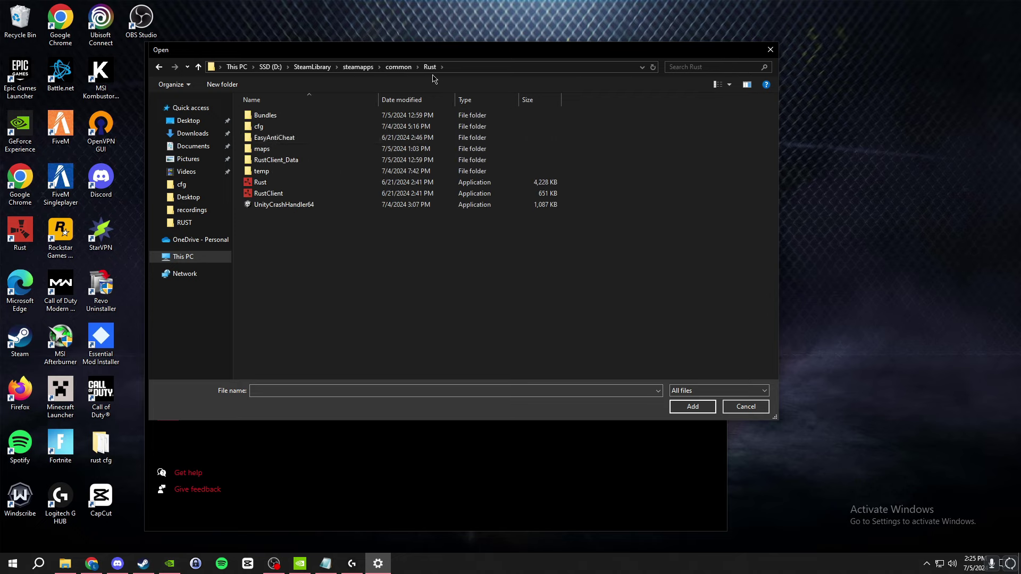
{"action": "left_click", "coordinate": [270, 186]}
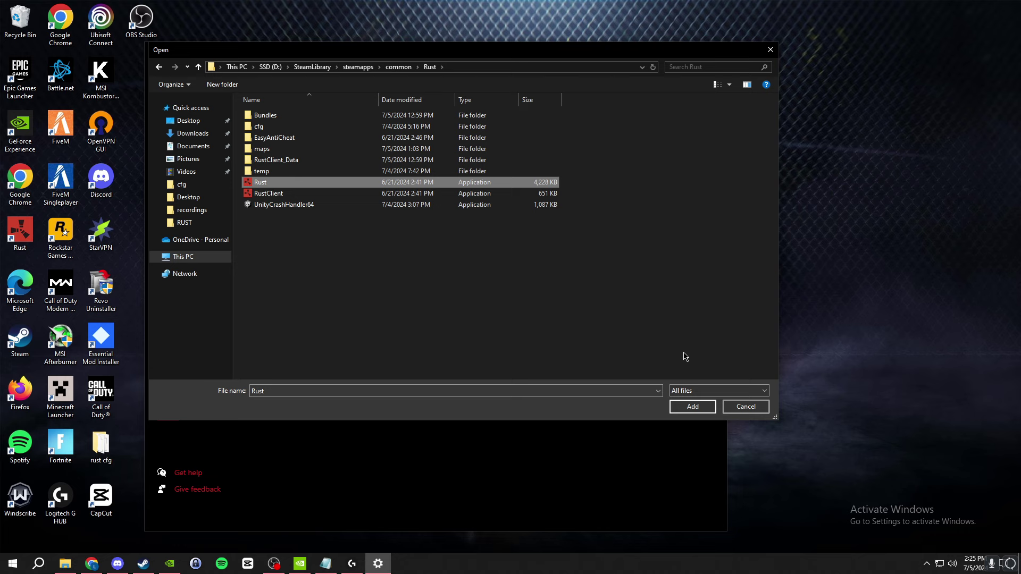
{"action": "left_click", "coordinate": [692, 407]}
{"action": "scroll", "coordinate": [478, 399], "scroll_direction": "down", "scroll_amount": 2}
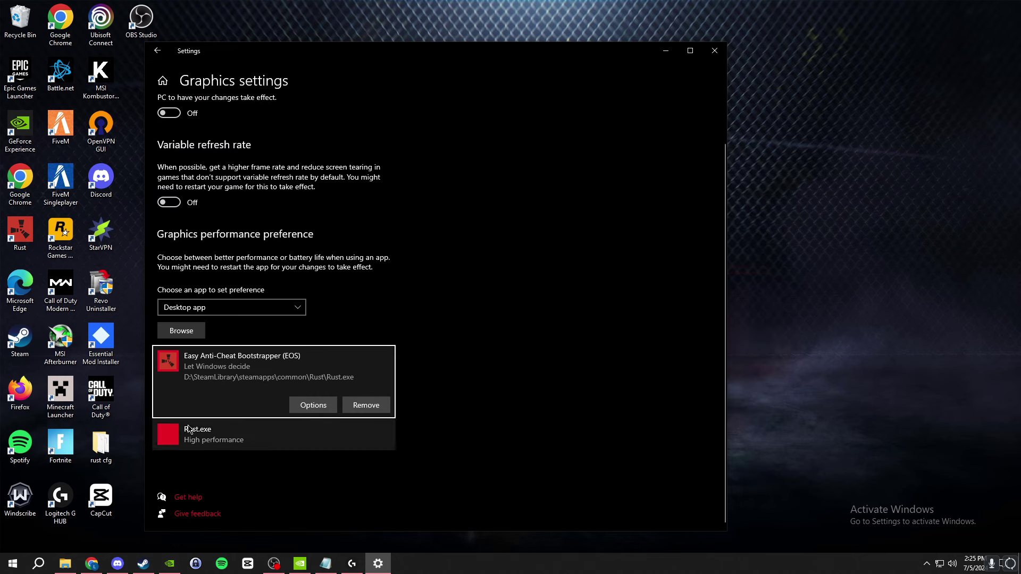
Remove the old C: drive Rust.exe entry from the graphics list and close Settings
{"action": "left_click", "coordinate": [205, 432]}
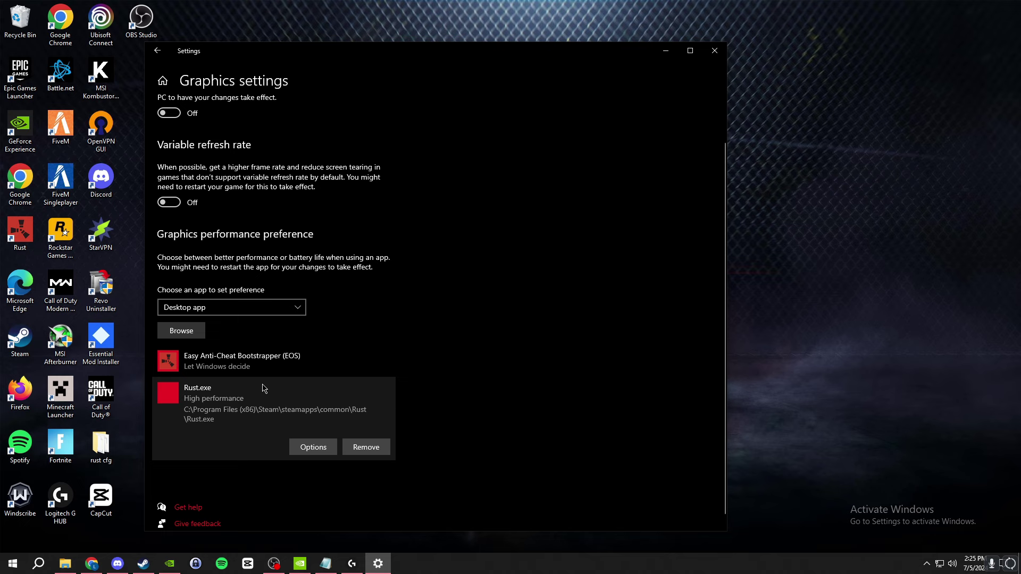
{"action": "left_click", "coordinate": [343, 452]}
{"action": "left_click", "coordinate": [262, 417]}
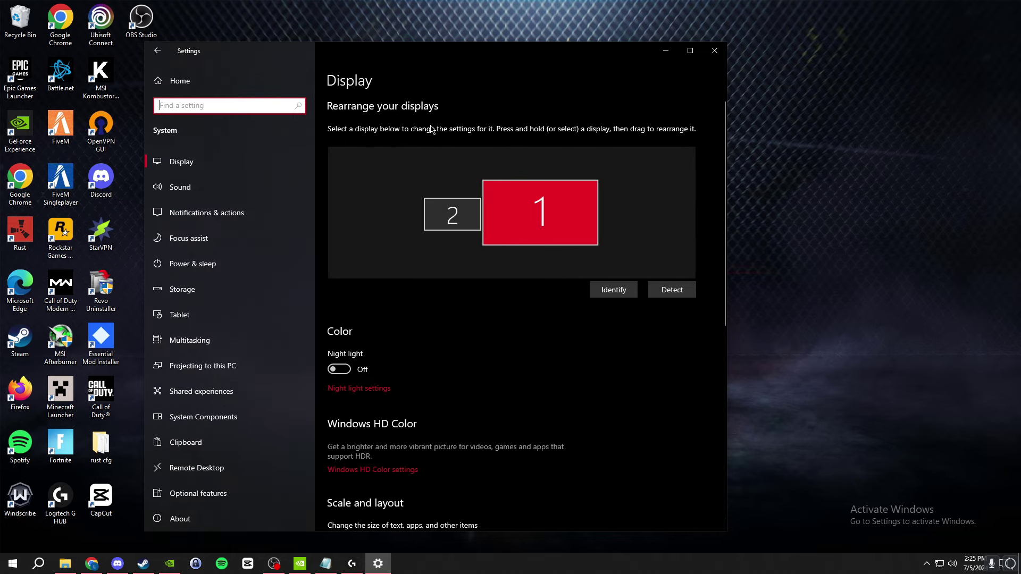
{"action": "left_click", "coordinate": [714, 51]}
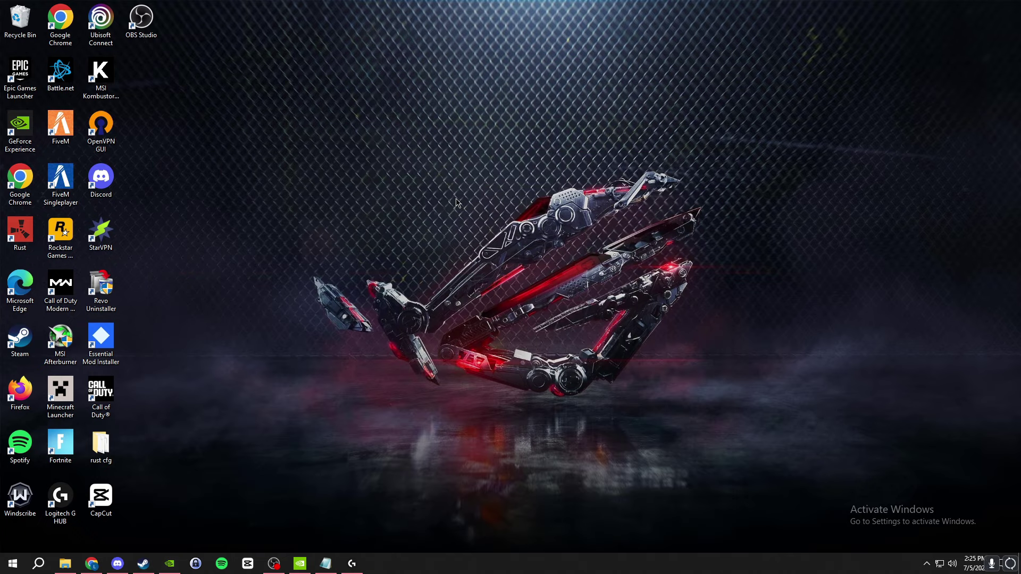
{"action": "left_click", "coordinate": [175, 565]}
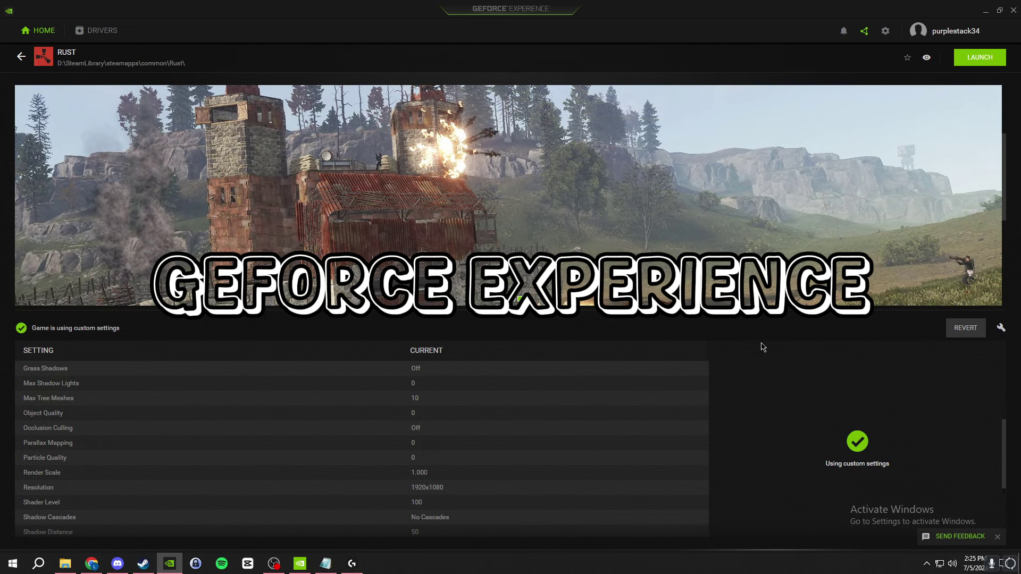
{"action": "scroll", "coordinate": [585, 404], "scroll_direction": "down", "scroll_amount": 1}
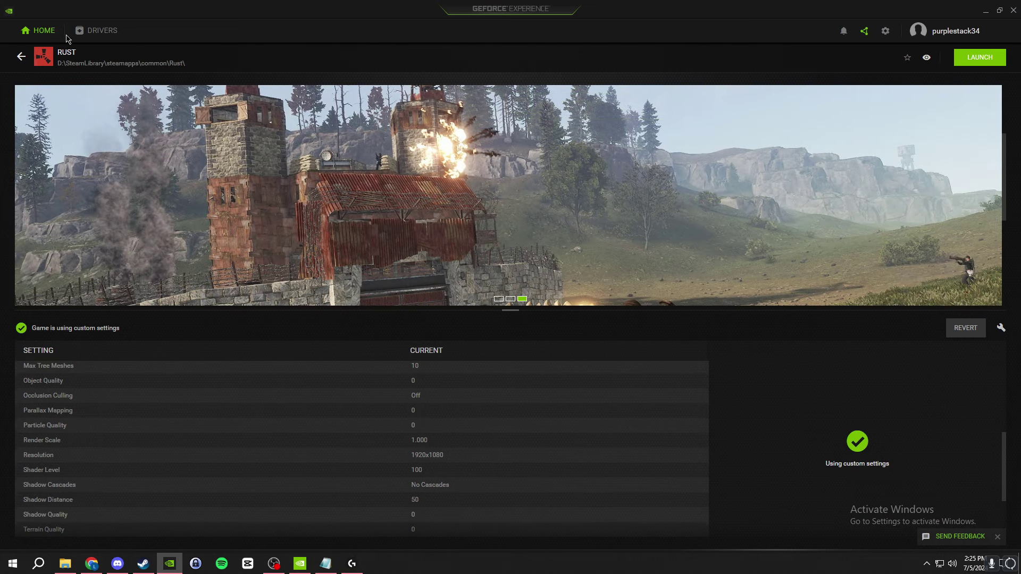
{"action": "left_click", "coordinate": [88, 32]}
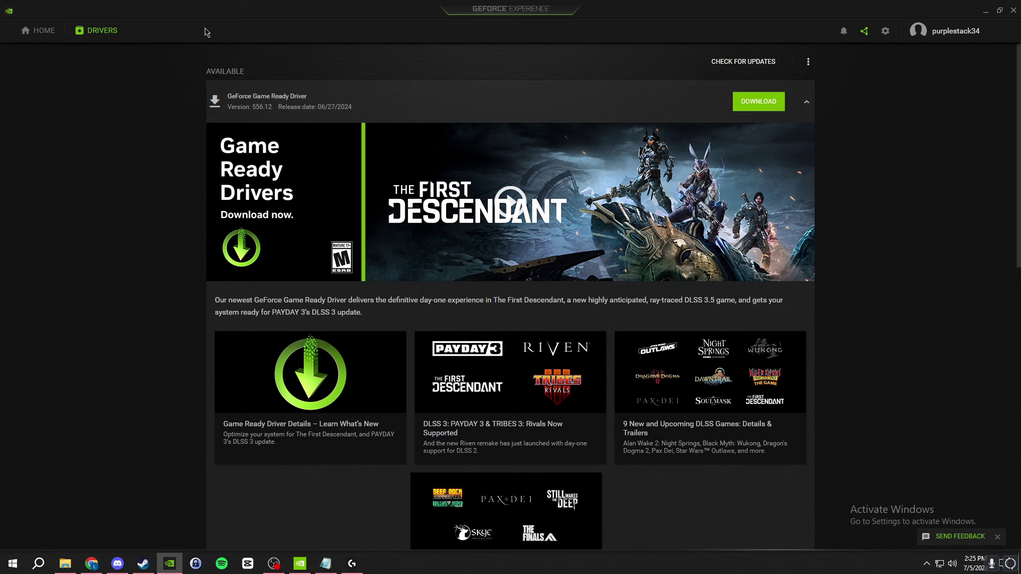
{"action": "left_click", "coordinate": [39, 30]}
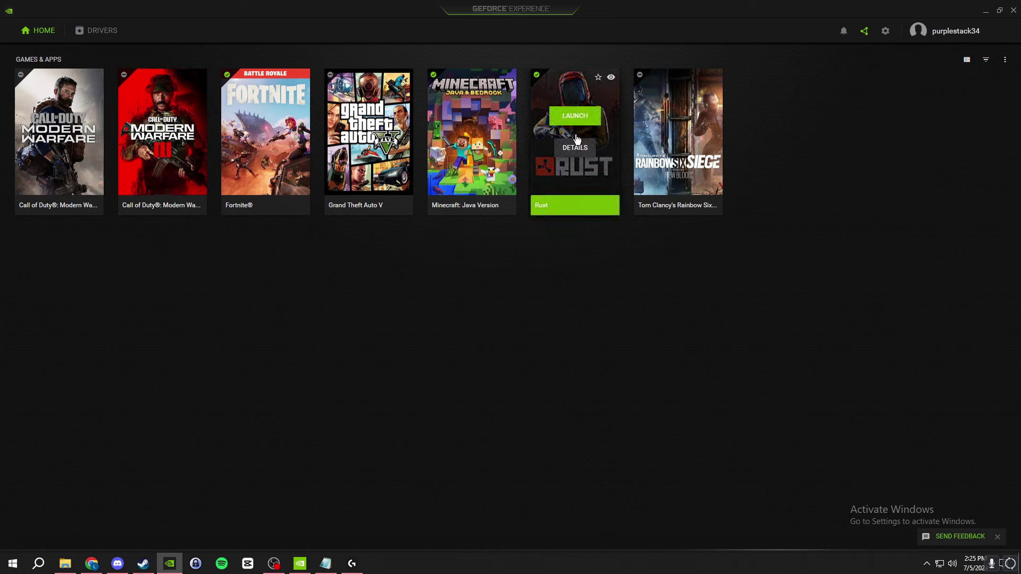
Review Rust's optimize slider in GeForce Experience and cancel, keeping its custom settings
{"action": "mouse_move", "coordinate": [586, 155]}
{"action": "left_click", "coordinate": [576, 149]}
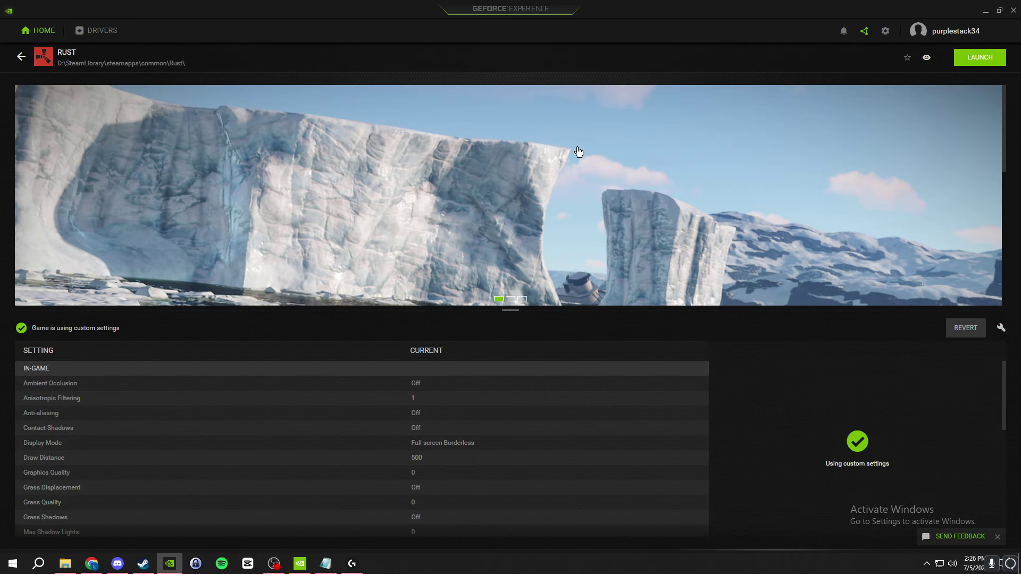
{"action": "left_click", "coordinate": [1002, 329]}
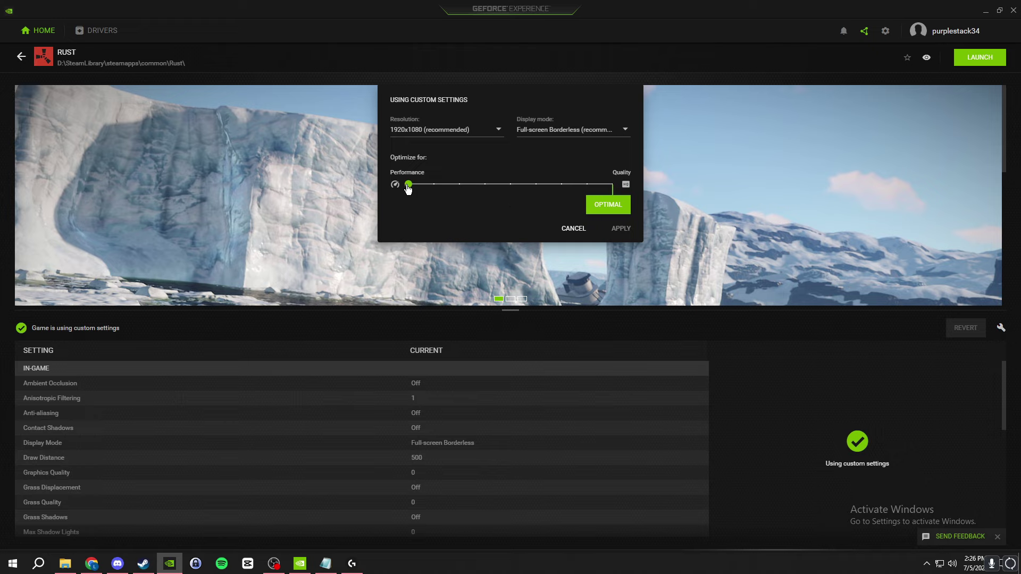
{"action": "left_click", "coordinate": [579, 230]}
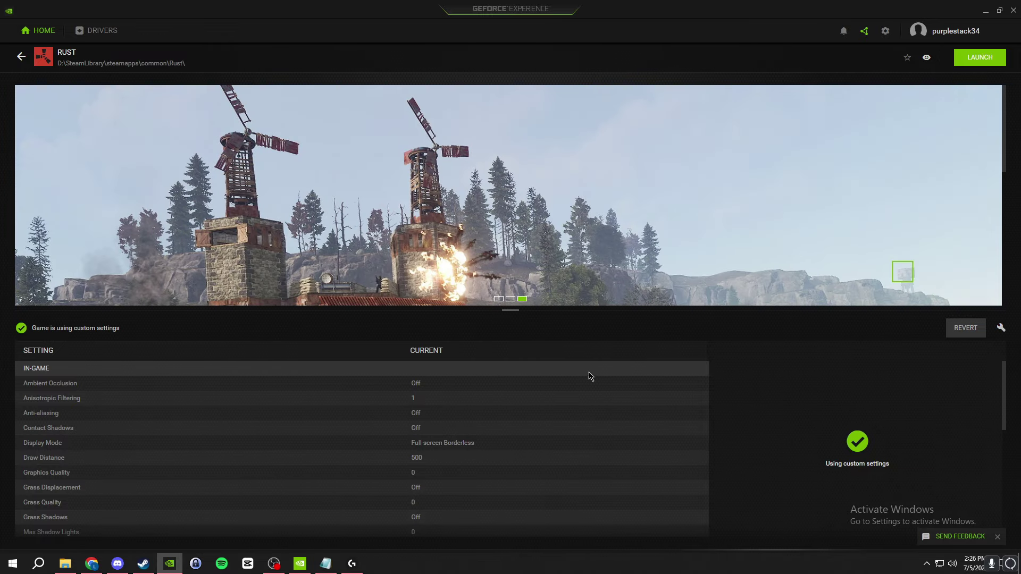
Close GeForce Experience and open Rust's options on the Graphics Quality settings
{"action": "left_click", "coordinate": [1014, 10]}
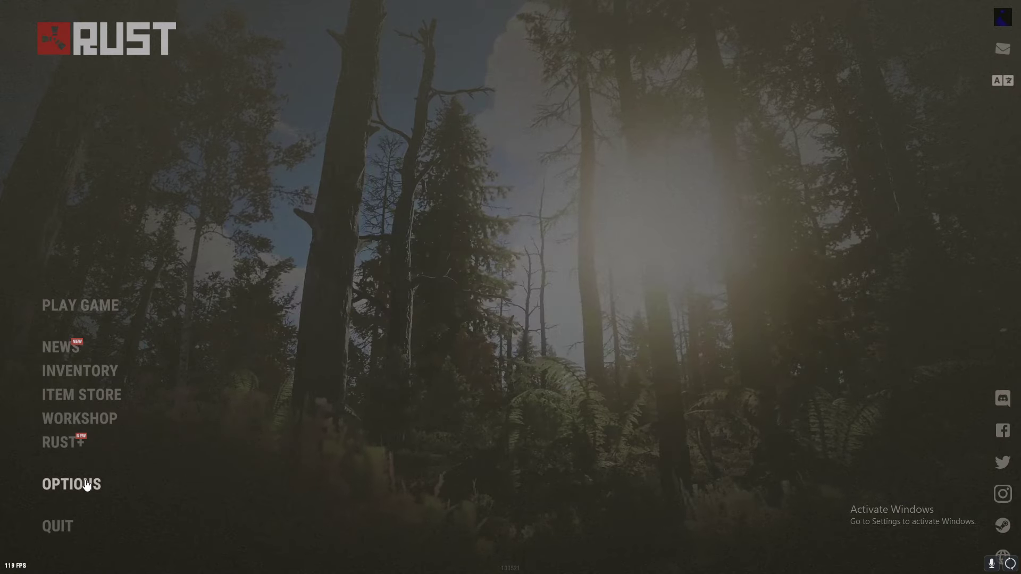
{"action": "left_click", "coordinate": [86, 485]}
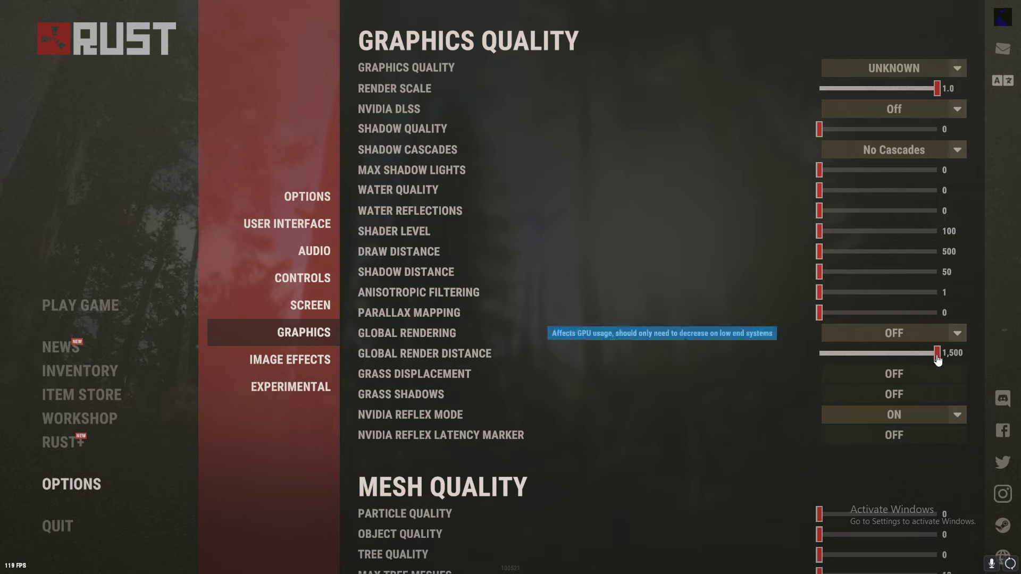
Raise Draw Distance to 2,500 and Tree Quality to 100, keep Reflex on, then view Image Effects
{"action": "left_click", "coordinate": [822, 254]}
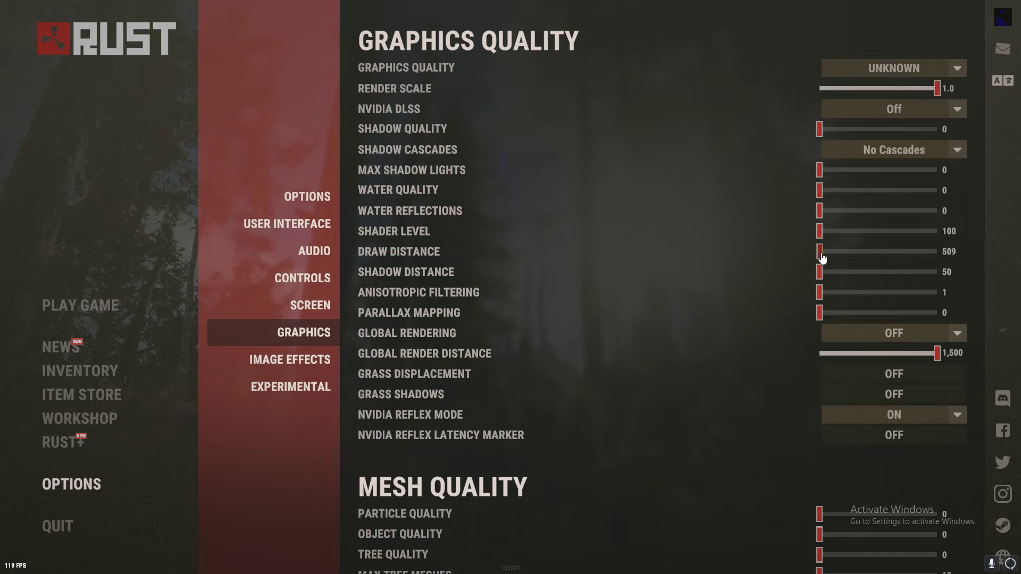
{"action": "left_click_drag", "start_coordinate": [822, 258], "coordinate": [938, 253]}
{"action": "scroll", "coordinate": [761, 295], "scroll_direction": "down", "scroll_amount": 2}
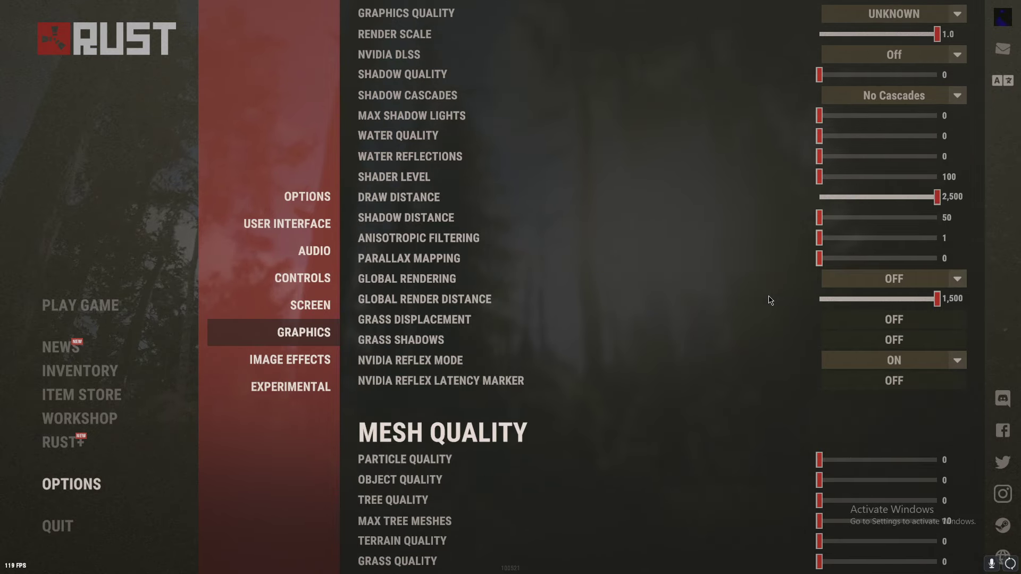
{"action": "scroll", "coordinate": [774, 298], "scroll_direction": "up", "scroll_amount": 2}
{"action": "scroll", "coordinate": [777, 302], "scroll_direction": "down", "scroll_amount": 3}
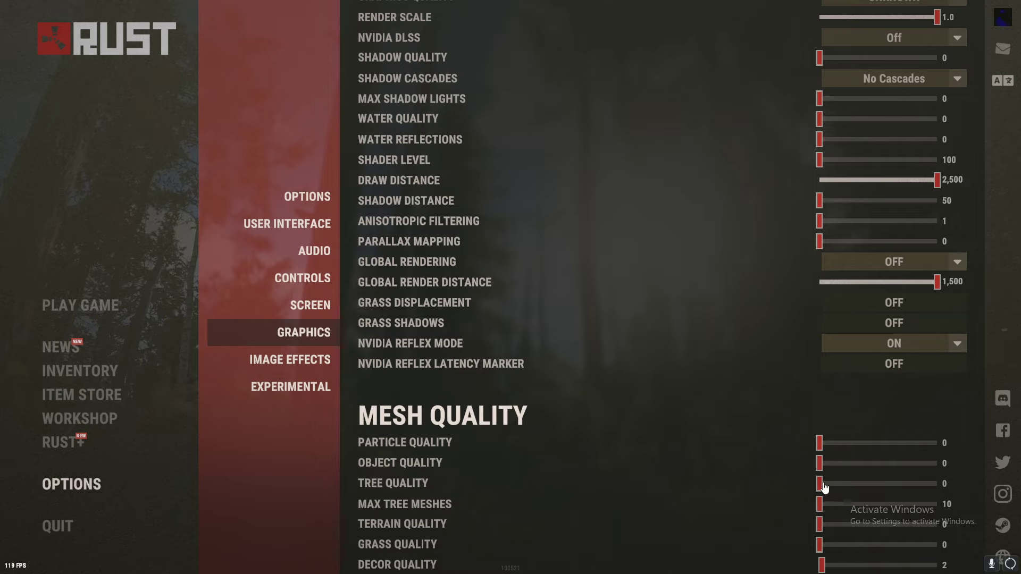
{"action": "left_click_drag", "start_coordinate": [824, 487], "coordinate": [879, 489]}
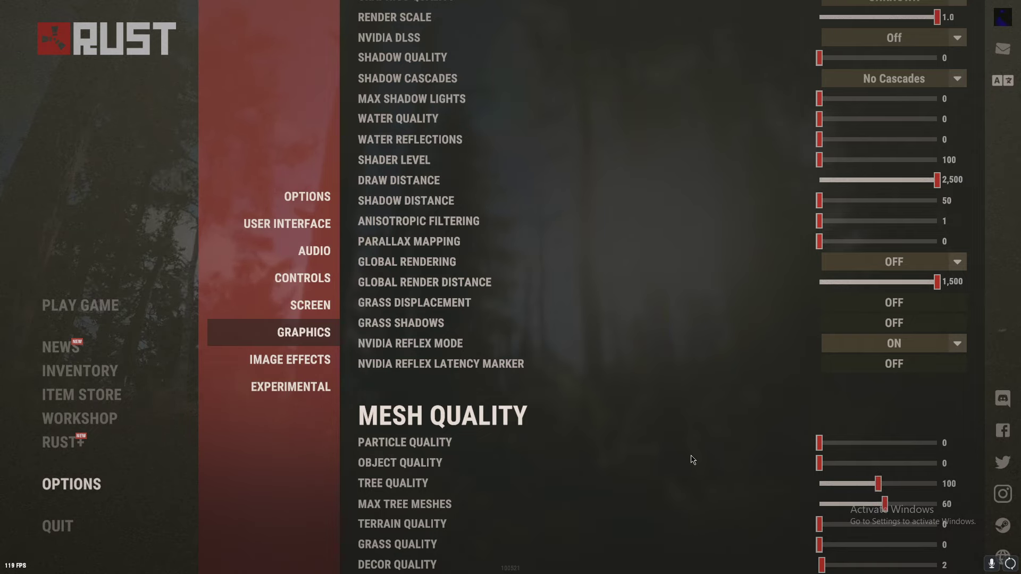
{"action": "scroll", "coordinate": [695, 461], "scroll_direction": "up", "scroll_amount": 3}
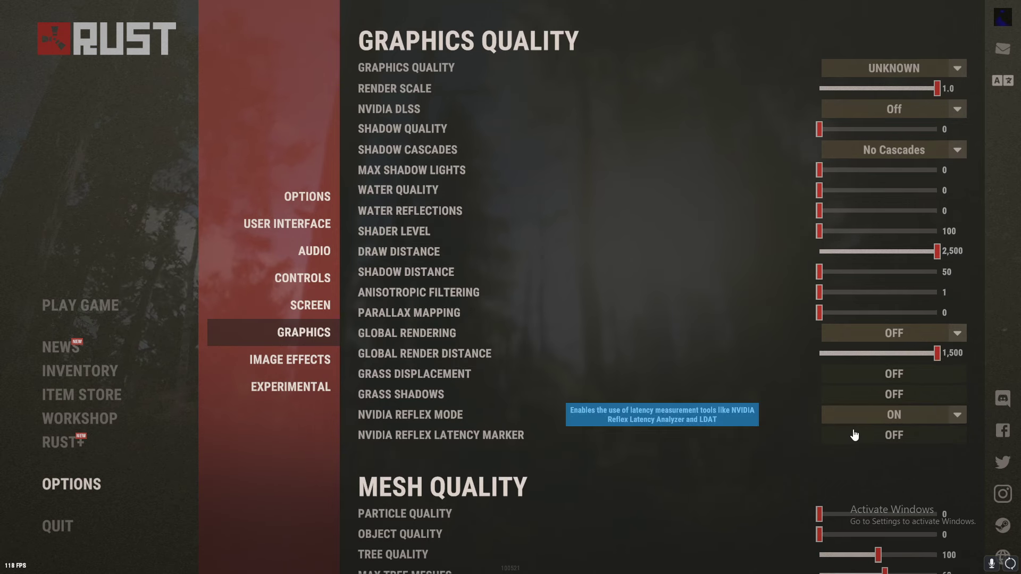
{"action": "left_click", "coordinate": [893, 417]}
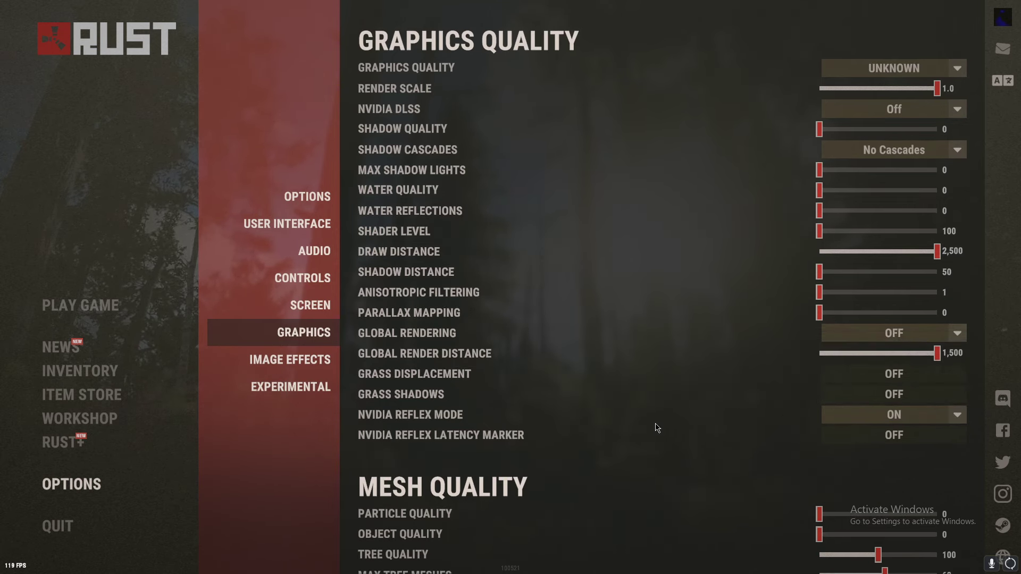
{"action": "left_click", "coordinate": [315, 368]}
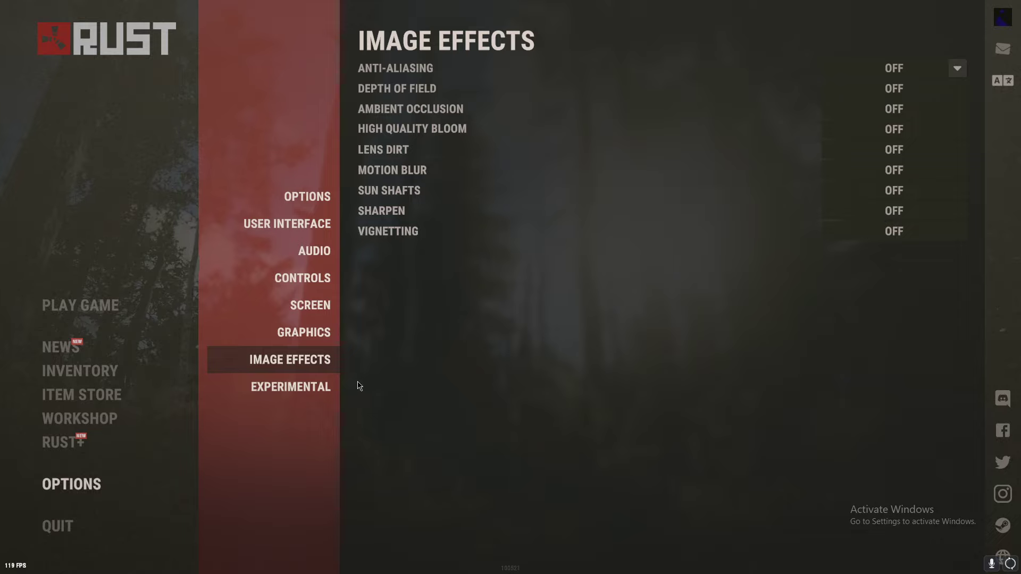
Turn Occlusion Culling off, keep Optimized Loading at Partial, and bring up the Start menu
{"action": "left_click", "coordinate": [321, 389]}
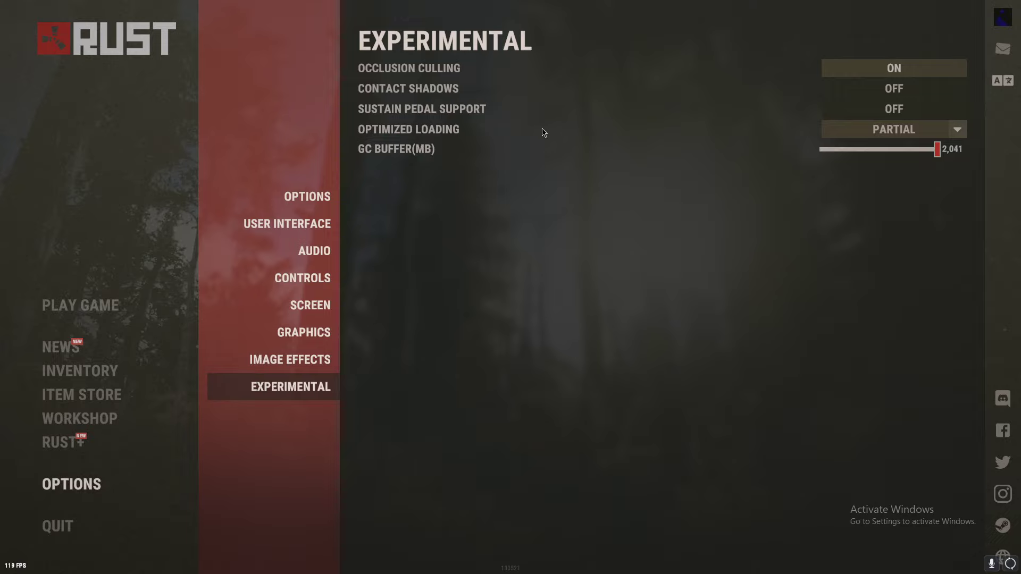
{"action": "left_click", "coordinate": [848, 69]}
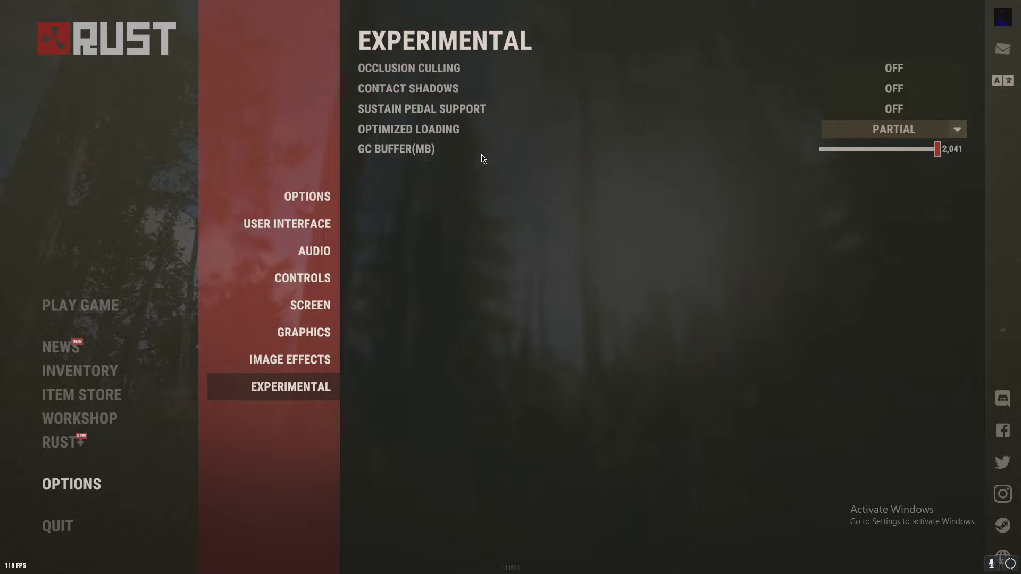
{"action": "left_click", "coordinate": [894, 135]}
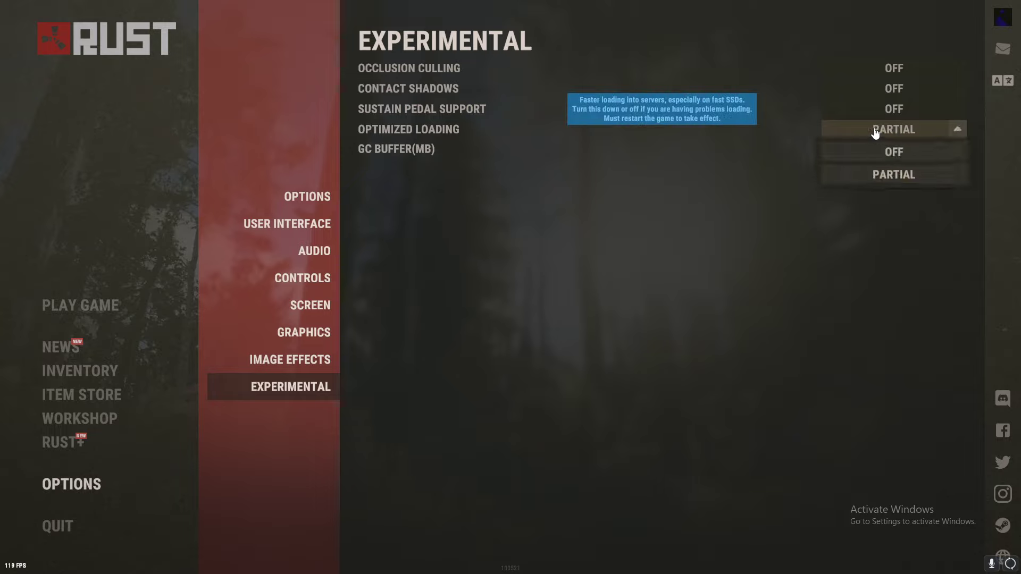
{"action": "left_click", "coordinate": [776, 104]}
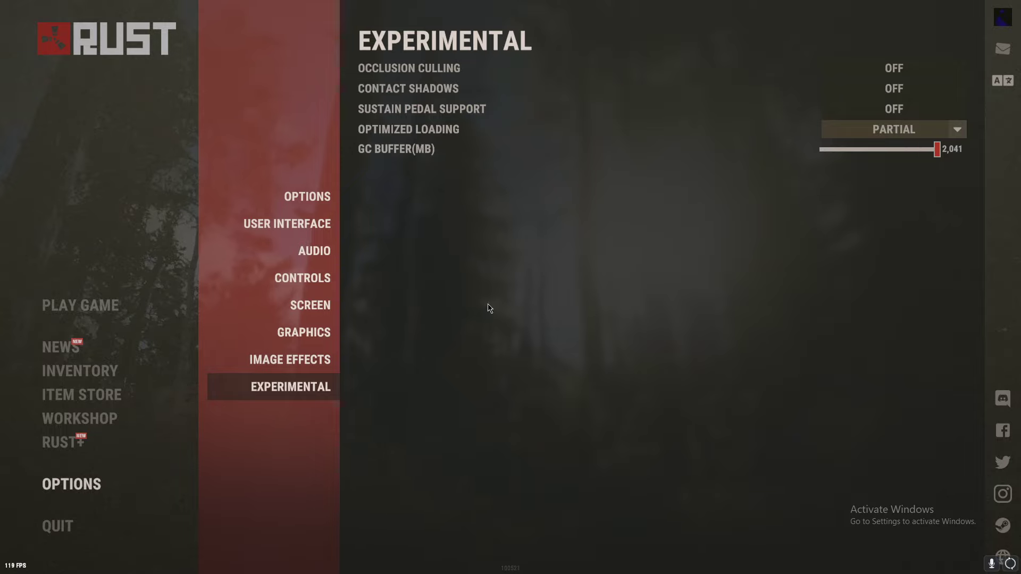
{"action": "key", "text": "super"}
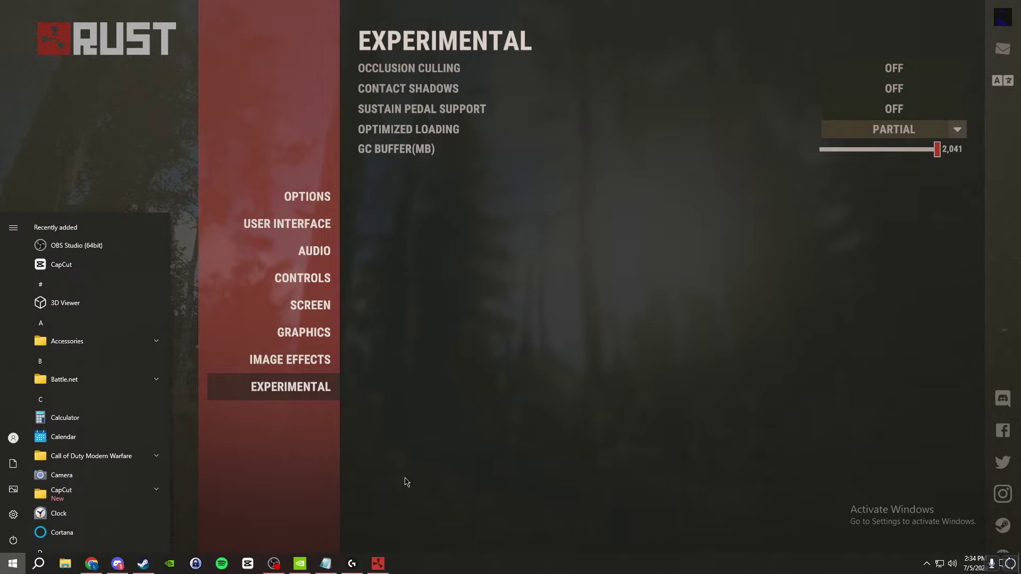
Check that the PRO X LOL headset uses the 'BEST Footstep Setting EVER 4 FPS' EQ, then return to Rust
{"action": "left_click", "coordinate": [355, 566]}
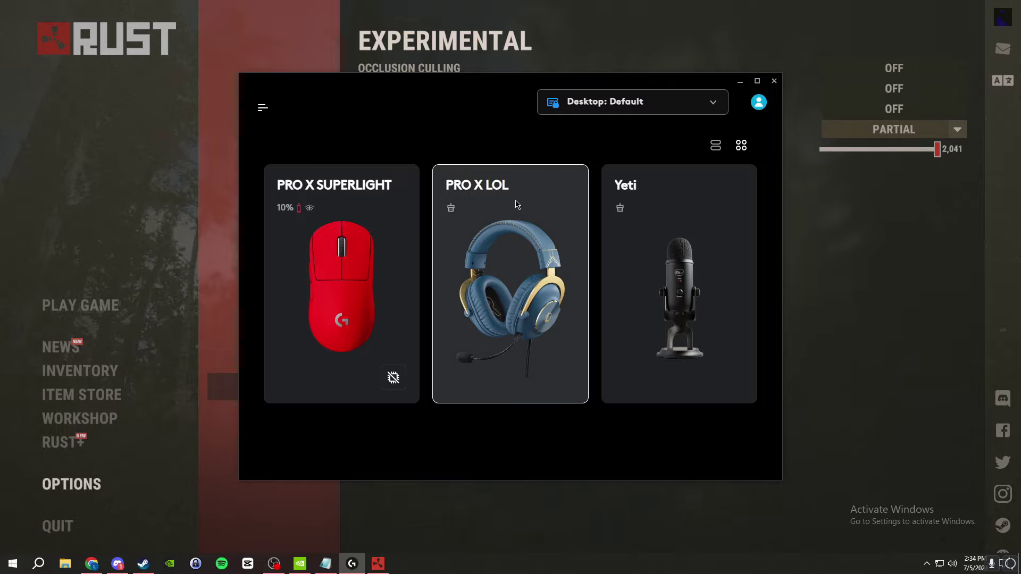
{"action": "left_click", "coordinate": [527, 248]}
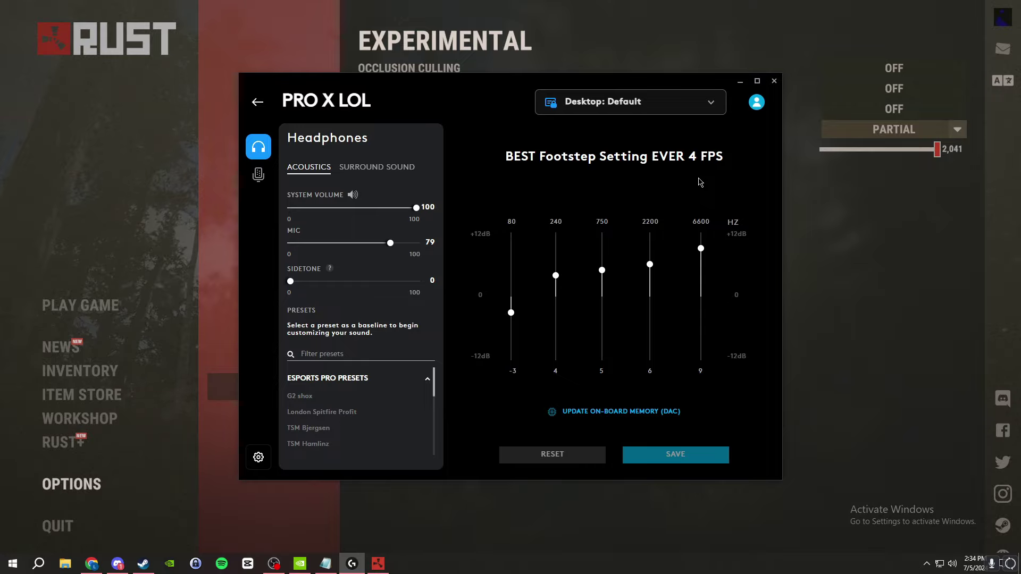
{"action": "left_click", "coordinate": [789, 237]}
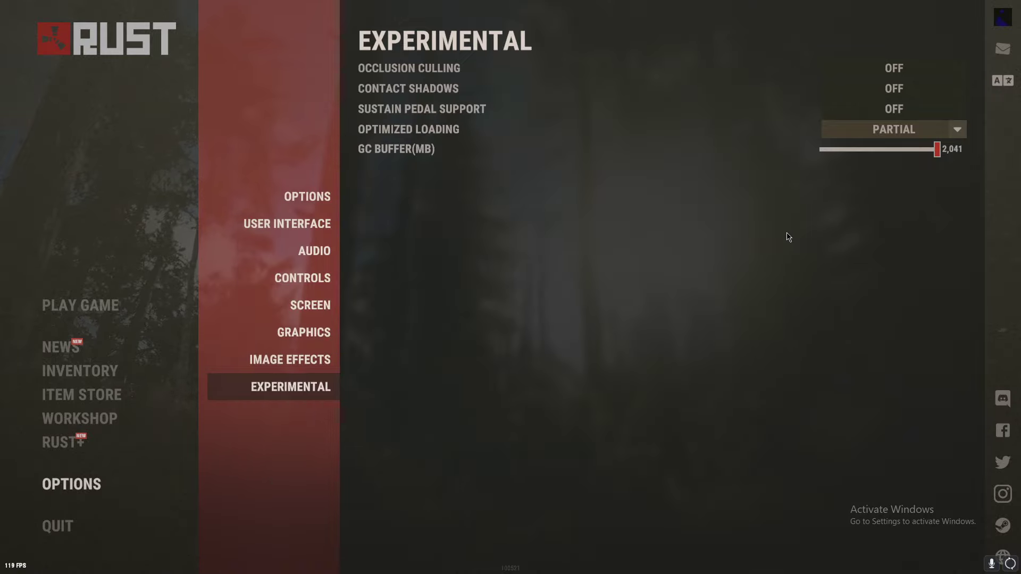